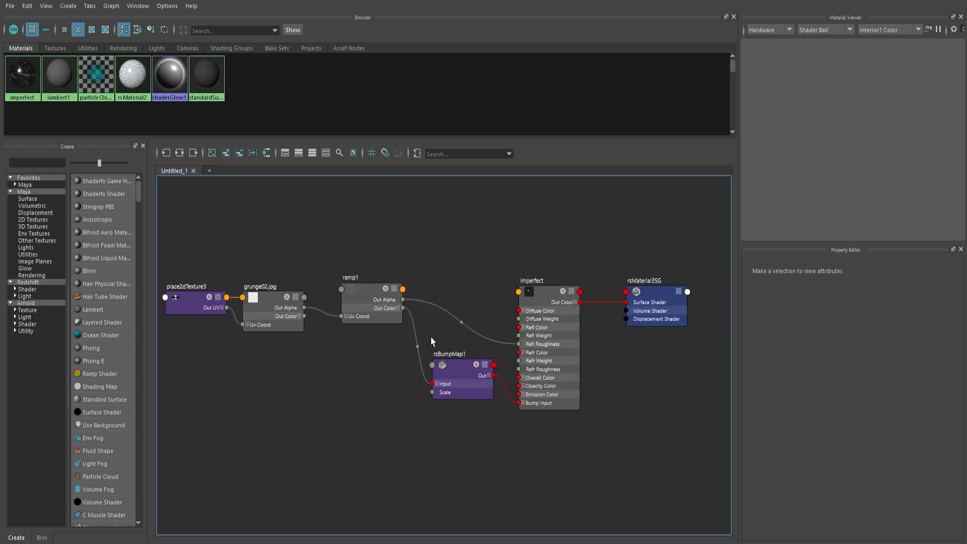
Delete the bump map and ramp nodes between the grunge02.jpg texture and the imperfect material.
{"action": "left_click_drag", "start_coordinate": [421, 346], "coordinate": [482, 418]}
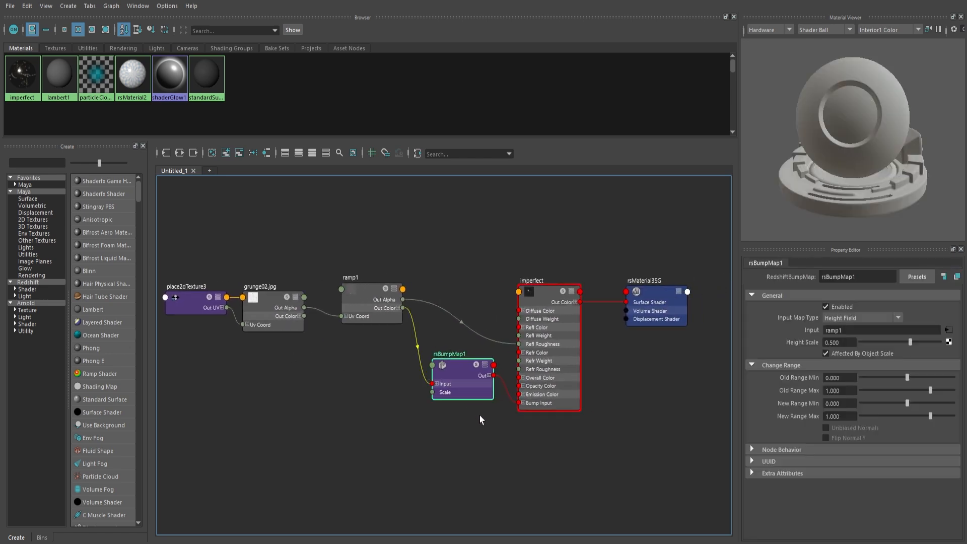
{"action": "key", "text": "Delete"}
{"action": "right_click_drag", "start_coordinate": [392, 336], "coordinate": [322, 336], "text": "alt"}
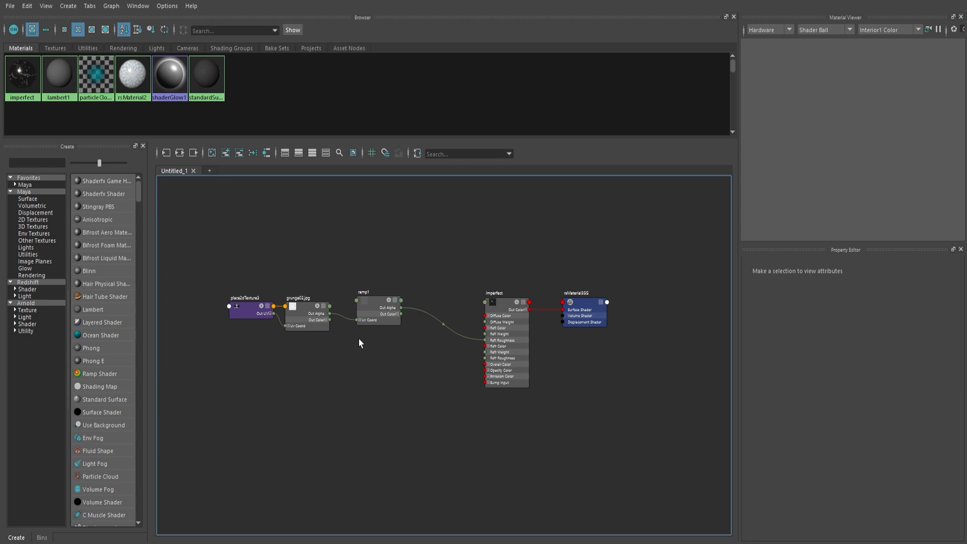
{"action": "left_click_drag", "start_coordinate": [358, 339], "coordinate": [262, 303]}
{"action": "left_click_drag", "start_coordinate": [365, 303], "coordinate": [397, 300]}
{"action": "right_click_drag", "start_coordinate": [378, 295], "coordinate": [419, 307], "text": "alt"}
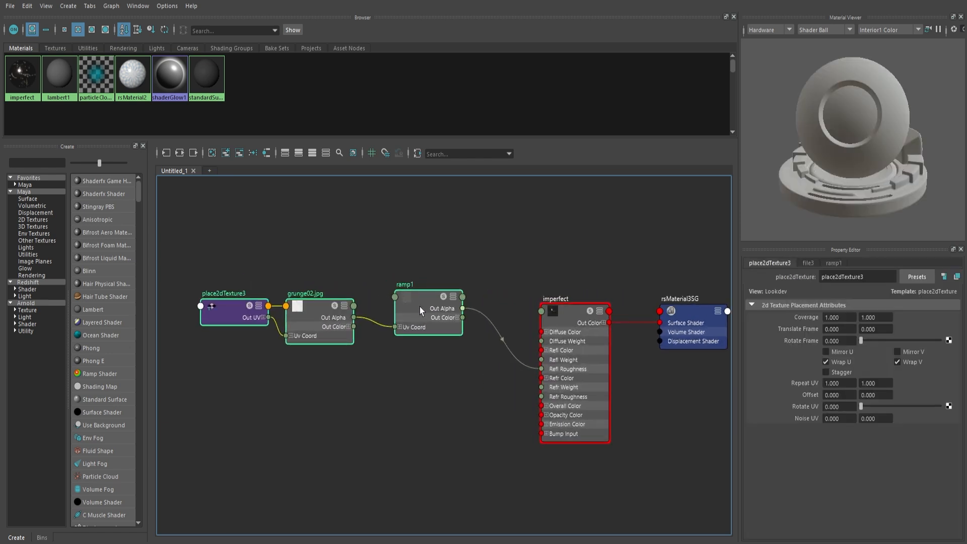
{"action": "left_click", "coordinate": [419, 306]}
{"action": "key", "text": "Delete"}
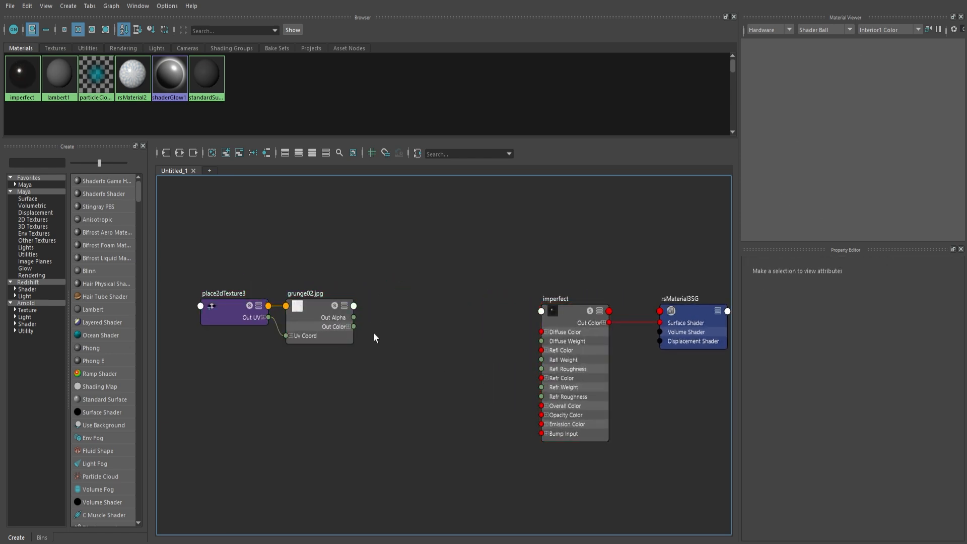
Move the grunge02.jpg texture and its place2dTexture3 node lower, leaving free space above them in the graph.
{"action": "left_click_drag", "start_coordinate": [239, 268], "coordinate": [402, 349]}
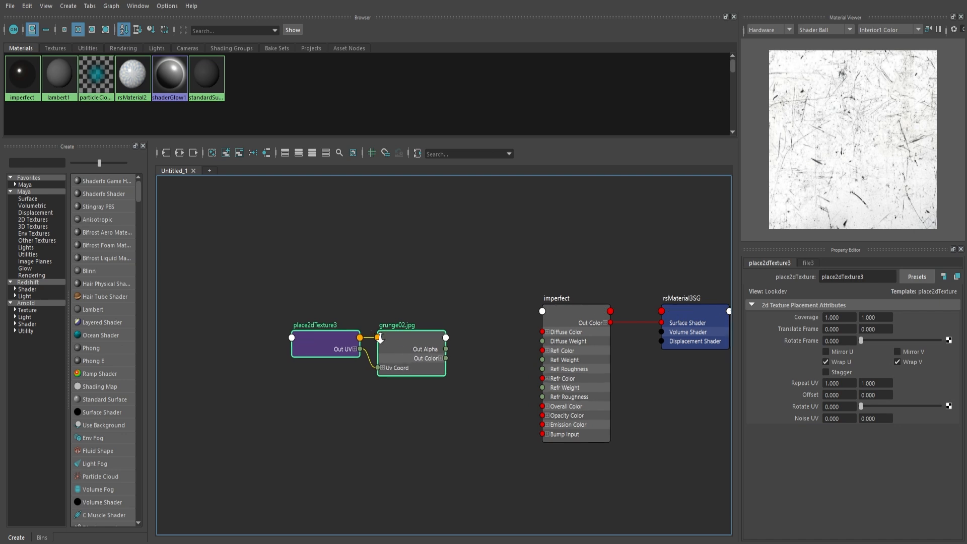
{"action": "right_click_drag", "start_coordinate": [402, 349], "coordinate": [448, 394], "text": "alt"}
{"action": "middle_click_drag", "start_coordinate": [556, 399], "coordinate": [455, 389], "text": "alt"}
{"action": "scroll", "coordinate": [455, 390], "scroll_direction": "down", "scroll_amount": 2}
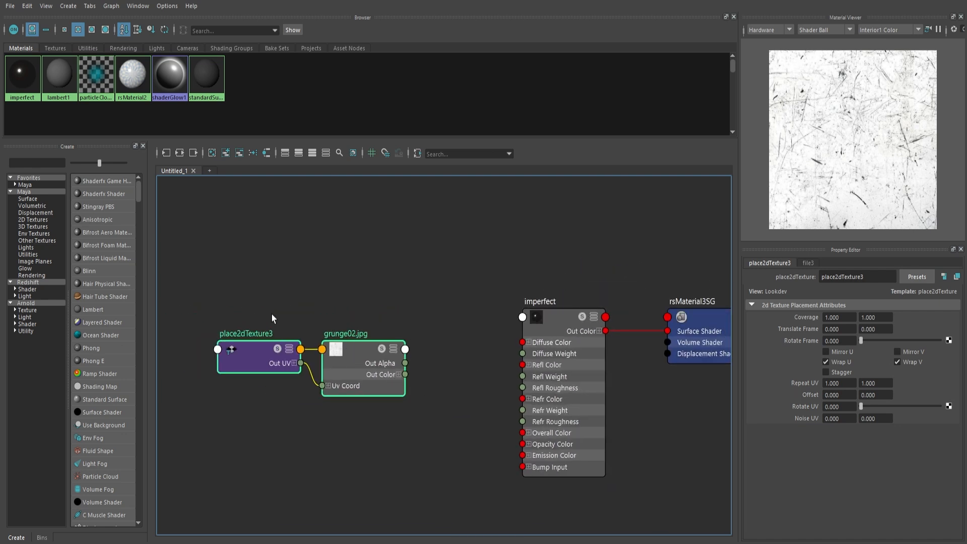
{"action": "left_click_drag", "start_coordinate": [350, 366], "coordinate": [353, 408]}
Create a file [Texture] node and place it with its placement node above the grunge02.jpg texture.
{"action": "left_click", "coordinate": [340, 315]}
{"action": "key", "text": "Tab"}
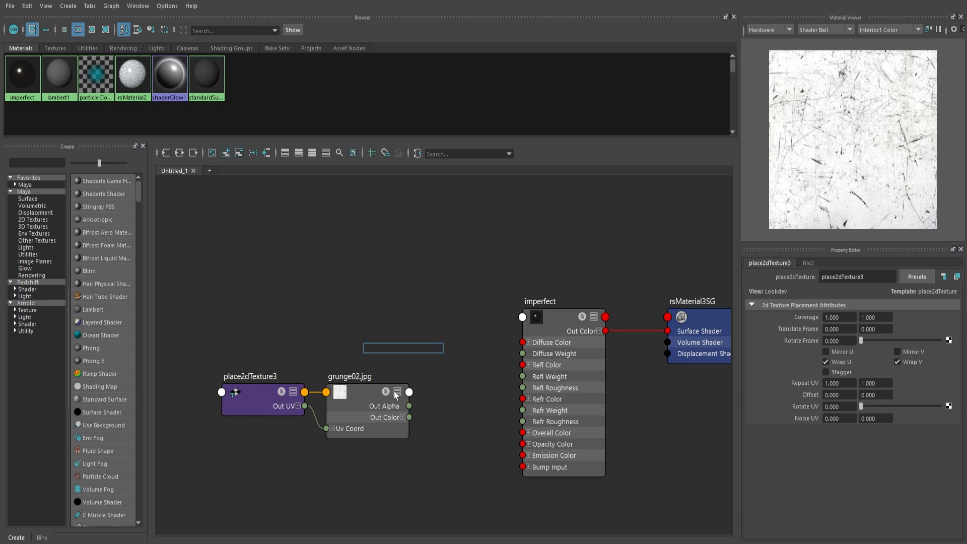
{"action": "type", "text": "file"}
{"action": "key", "text": "Down"}
{"action": "key", "text": "Down"}
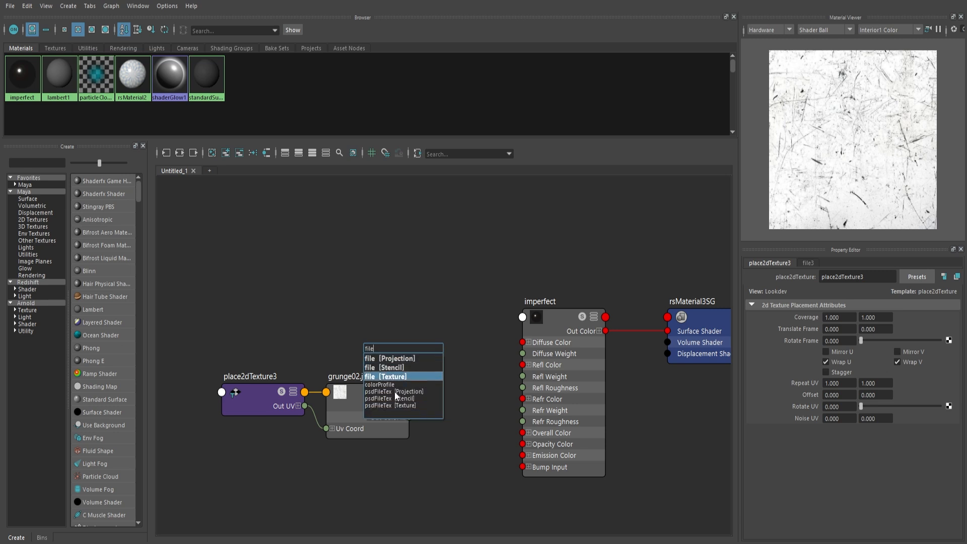
{"action": "key", "text": "Return"}
{"action": "left_click", "coordinate": [407, 354], "text": "shift"}
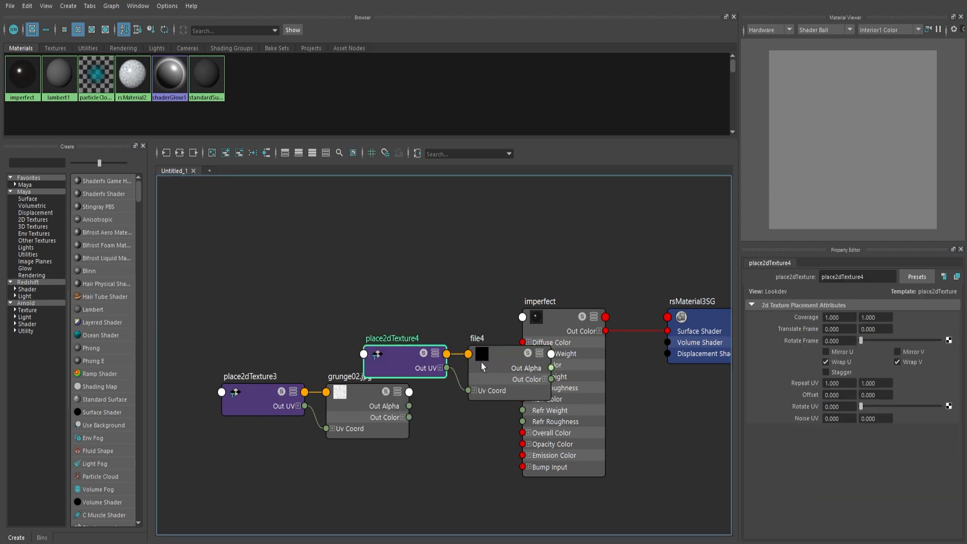
{"action": "left_click_drag", "start_coordinate": [478, 347], "coordinate": [330, 297]}
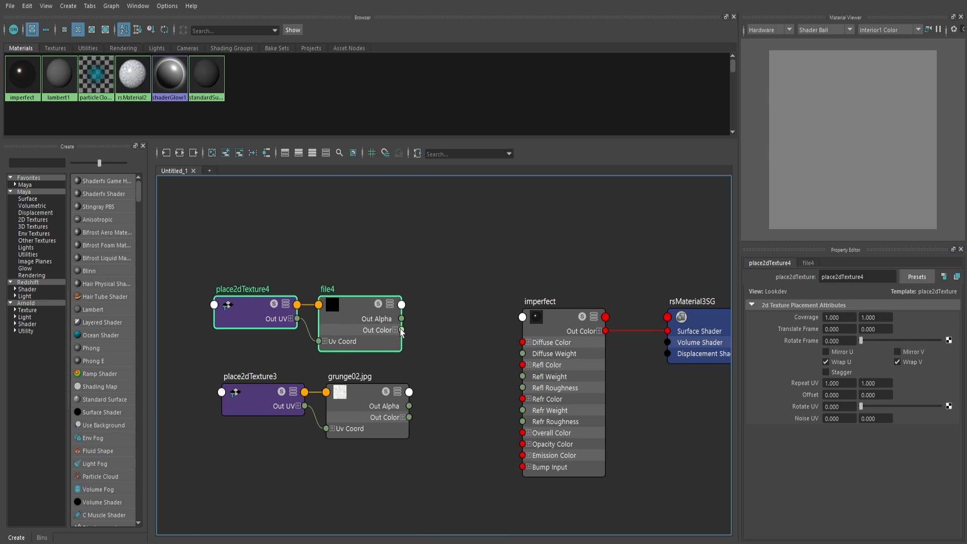
Load logouv2.png from the imperfections folder as the image of the file4 texture.
{"action": "left_click", "coordinate": [344, 325]}
{"action": "left_click", "coordinate": [951, 351]}
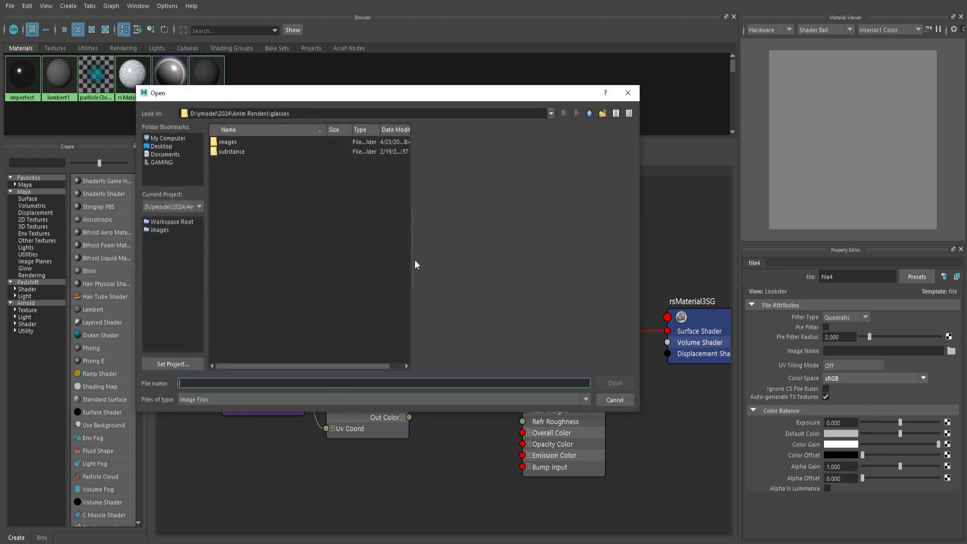
{"action": "left_click", "coordinate": [201, 140]}
{"action": "double_click", "coordinate": [249, 151]}
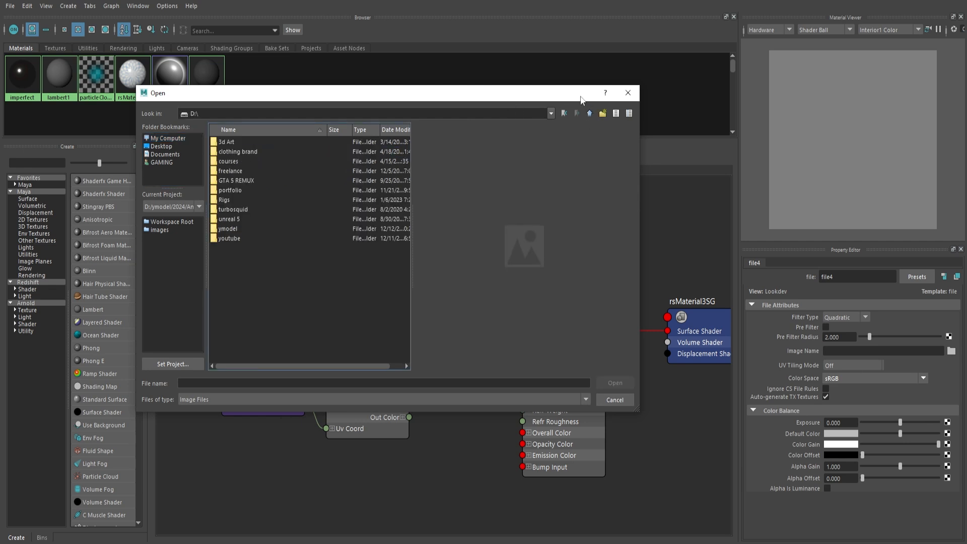
{"action": "left_click_drag", "start_coordinate": [580, 97], "coordinate": [0, 147]}
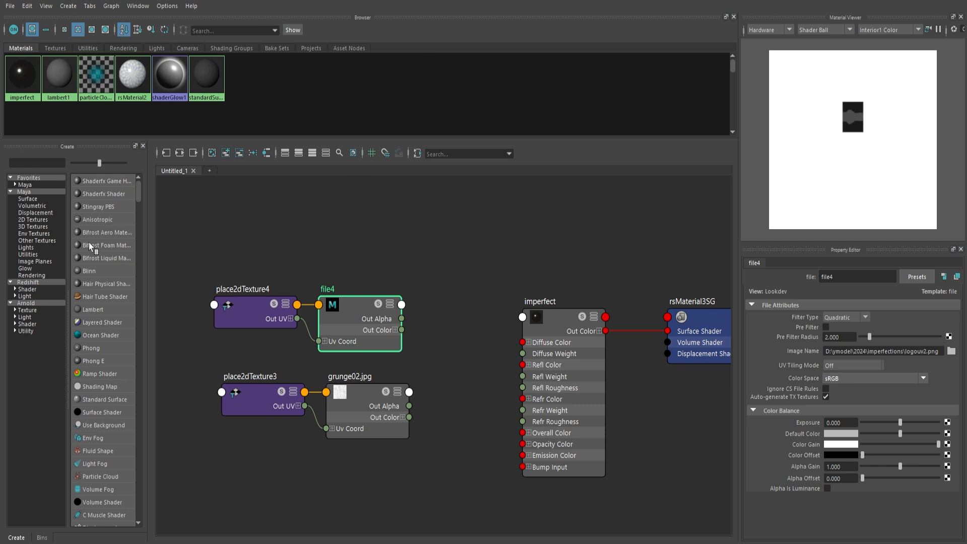
Switch to the image viewer to examine the logouv.png logo and compare its placement with the UV layout in snap.png.
{"action": "mouse_move", "coordinate": [279, 541]}
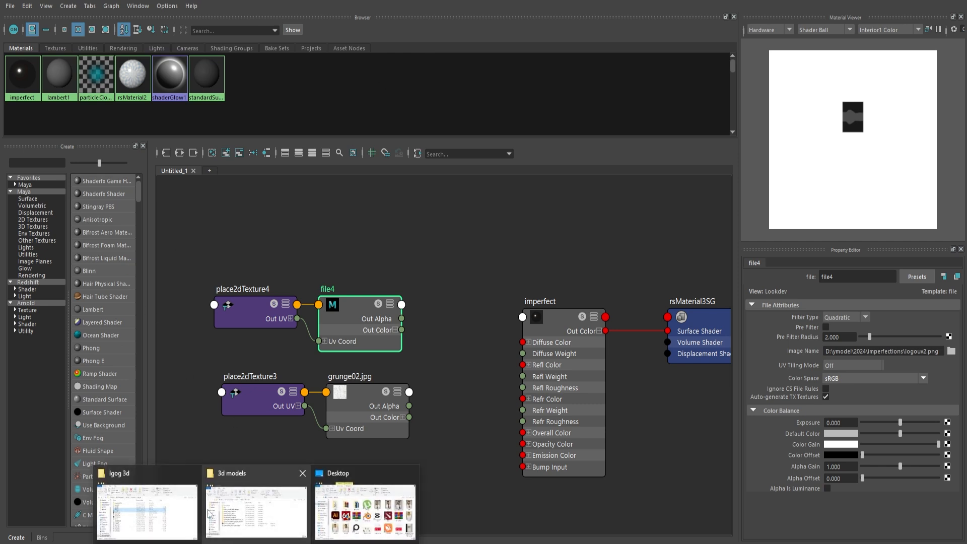
{"action": "left_click", "coordinate": [373, 501]}
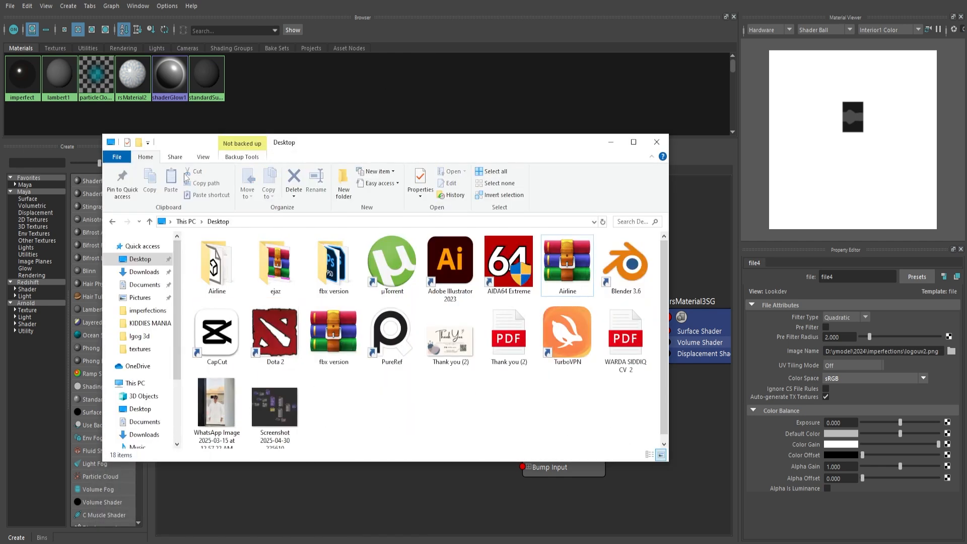
{"action": "left_click_drag", "start_coordinate": [320, 147], "coordinate": [0, 161]}
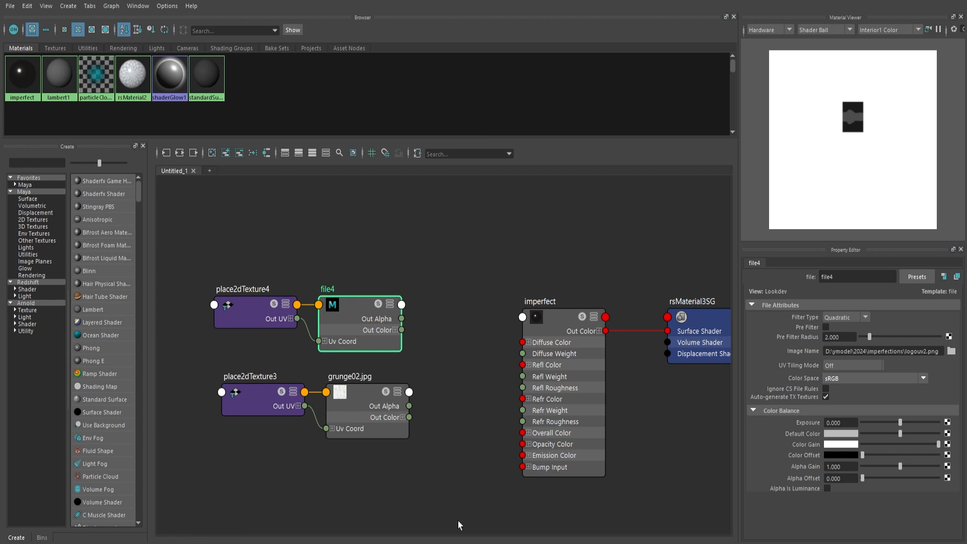
{"action": "mouse_move", "coordinate": [553, 539]}
{"action": "left_click_drag", "start_coordinate": [1, 143], "coordinate": [583, 143]}
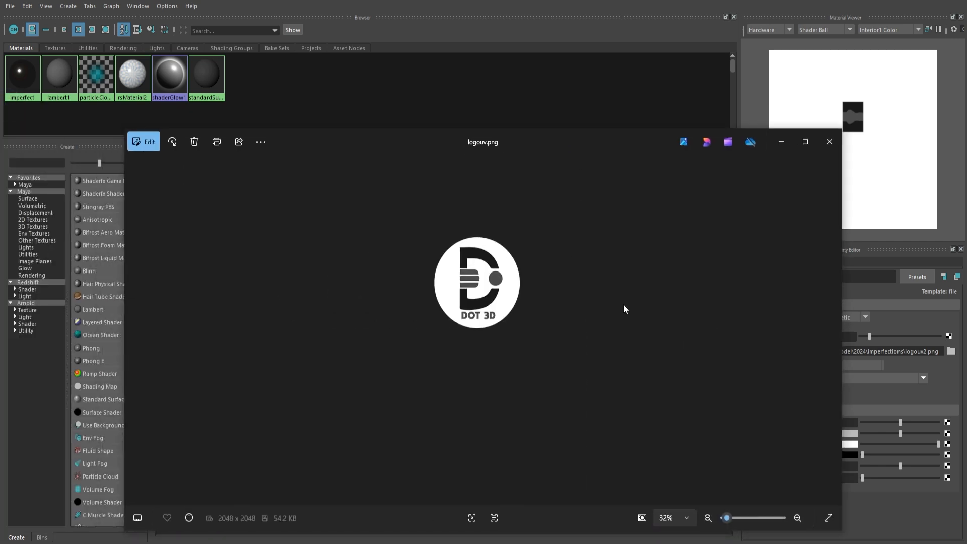
{"action": "left_click", "coordinate": [837, 328]}
{"action": "scroll", "coordinate": [446, 318], "scroll_direction": "up", "scroll_amount": 3}
{"action": "left_click_drag", "start_coordinate": [490, 253], "coordinate": [497, 309]}
{"action": "left_click", "coordinate": [834, 326]}
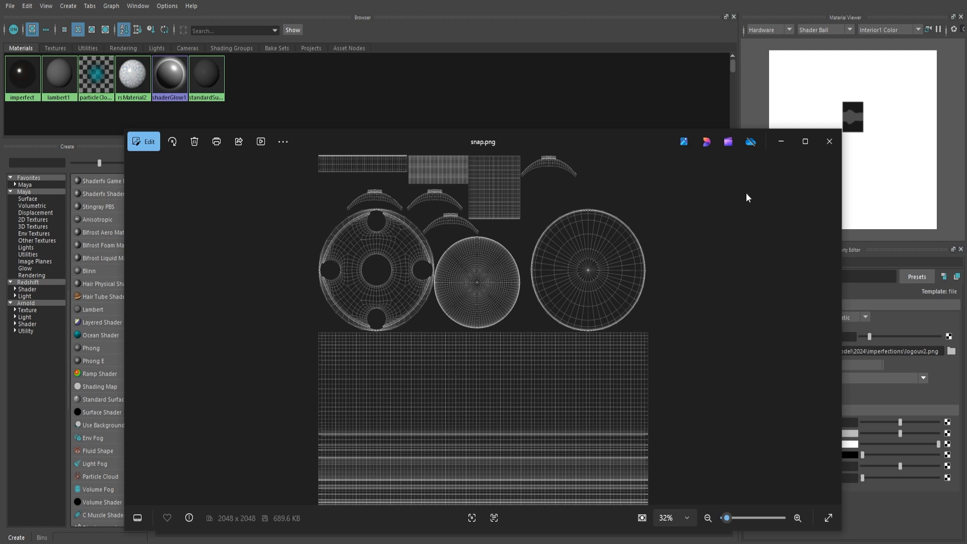
{"action": "left_click", "coordinate": [780, 142]}
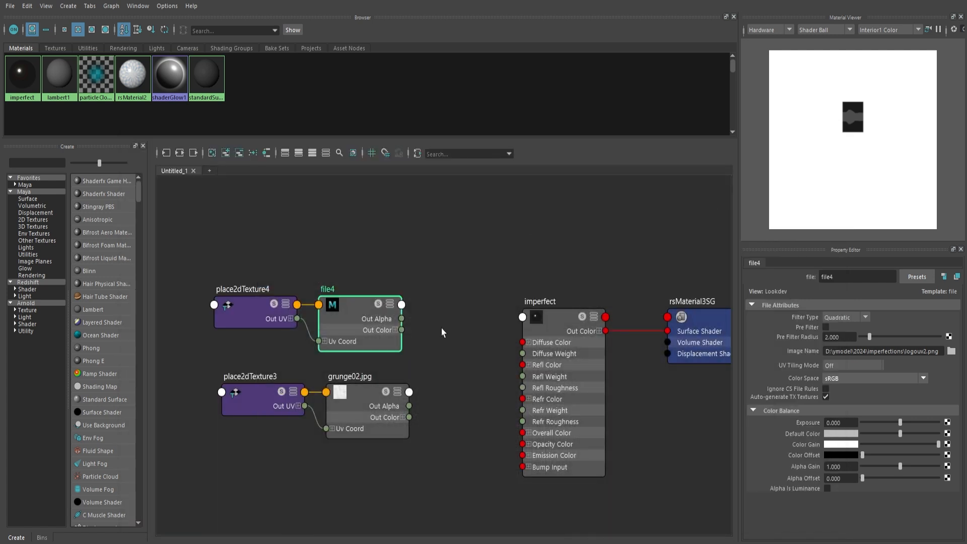
Arrange the file4 and grunge02.jpg texture pairs in two aligned rows beside the imperfect material, and select that material.
{"action": "scroll", "coordinate": [381, 321], "scroll_direction": "up", "scroll_amount": 2}
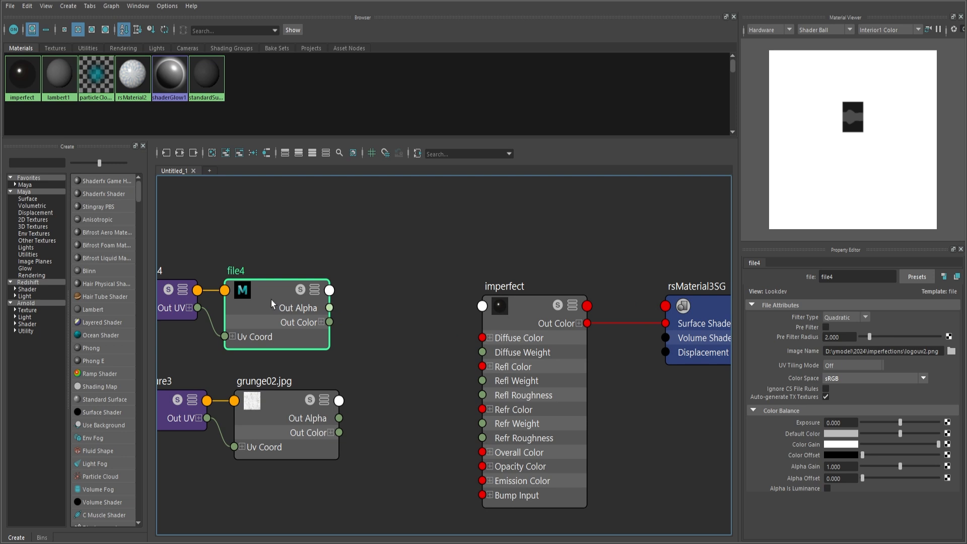
{"action": "left_click_drag", "start_coordinate": [188, 272], "coordinate": [199, 265], "text": "shift"}
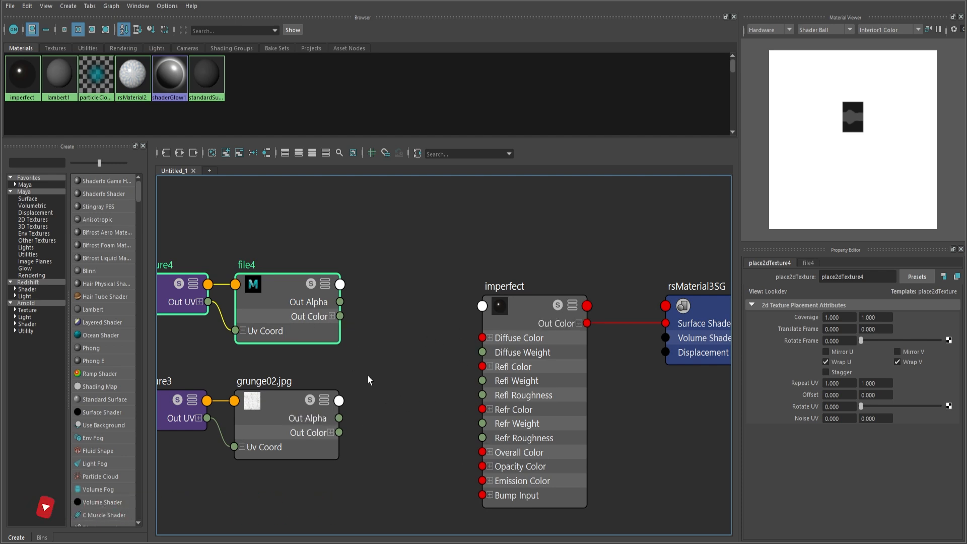
{"action": "scroll", "coordinate": [367, 381], "scroll_direction": "down", "scroll_amount": 4}
{"action": "left_click_drag", "start_coordinate": [327, 398], "coordinate": [330, 401]}
{"action": "left_click_drag", "start_coordinate": [306, 332], "coordinate": [258, 328]}
{"action": "left_click", "coordinate": [430, 331]}
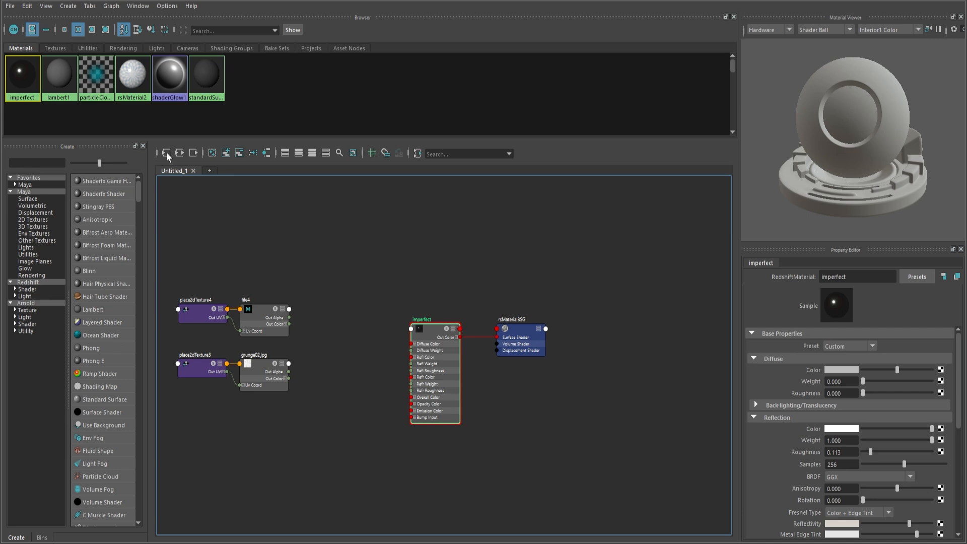
Try adding the existing rsMaterial2 to the graph and placing it above the imperfect material.
{"action": "right_click", "coordinate": [138, 93]}
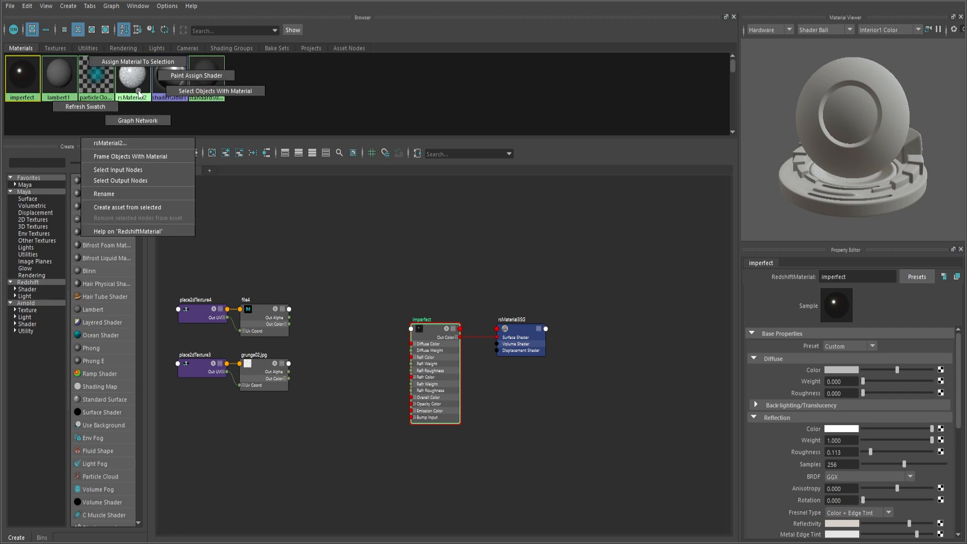
{"action": "right_click_drag", "start_coordinate": [138, 91], "coordinate": [134, 77]}
{"action": "middle_click_drag", "start_coordinate": [133, 76], "coordinate": [417, 276]}
{"action": "left_click_drag", "start_coordinate": [443, 292], "coordinate": [416, 264]}
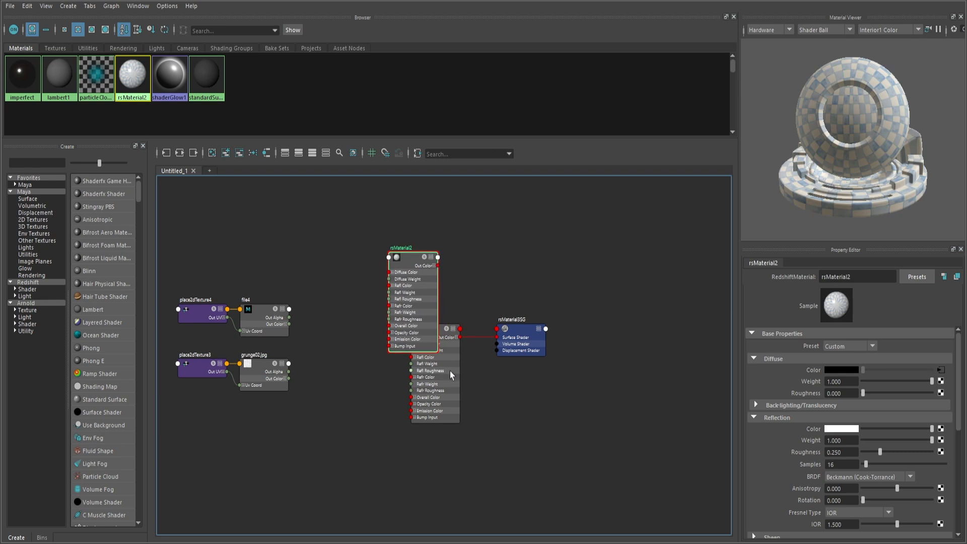
Replace the material nodes in the graph with a new Redshift material and position it with its shading group beside the textures.
{"action": "left_click_drag", "start_coordinate": [449, 372], "coordinate": [473, 409]}
{"action": "key", "text": "Delete"}
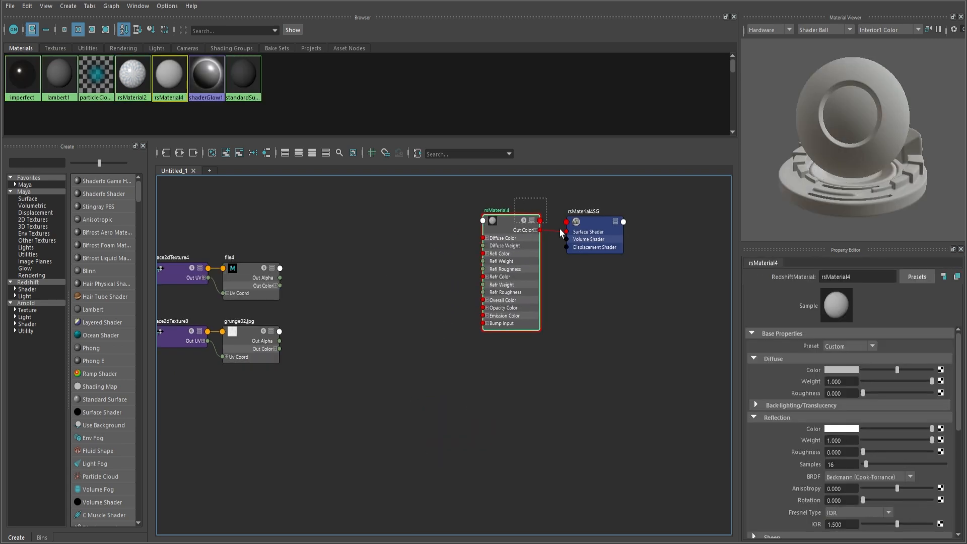
{"action": "left_click_drag", "start_coordinate": [560, 233], "coordinate": [566, 232]}
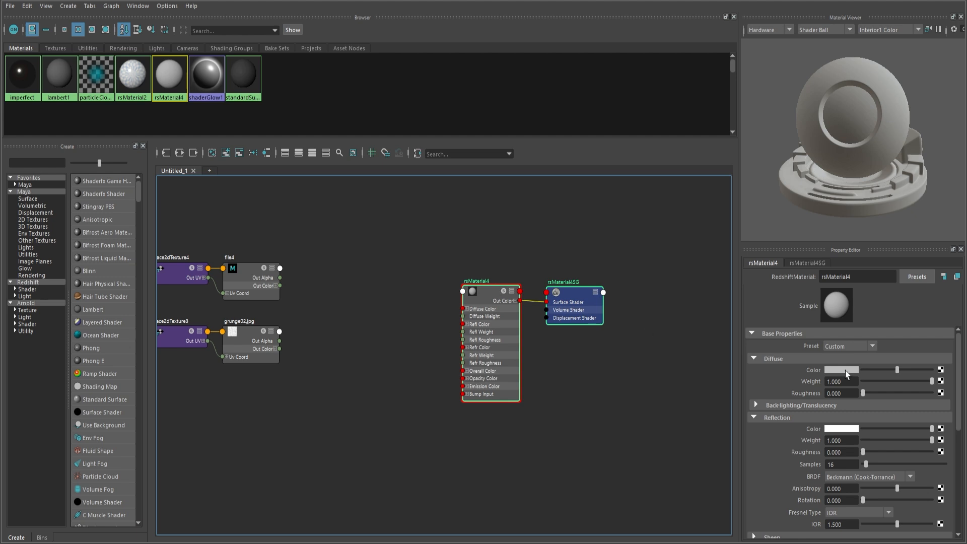
Apply the Plastic preset to rsMaterial4 and open its diffuse color for editing.
{"action": "left_click", "coordinate": [848, 347]}
{"action": "left_click", "coordinate": [841, 385]}
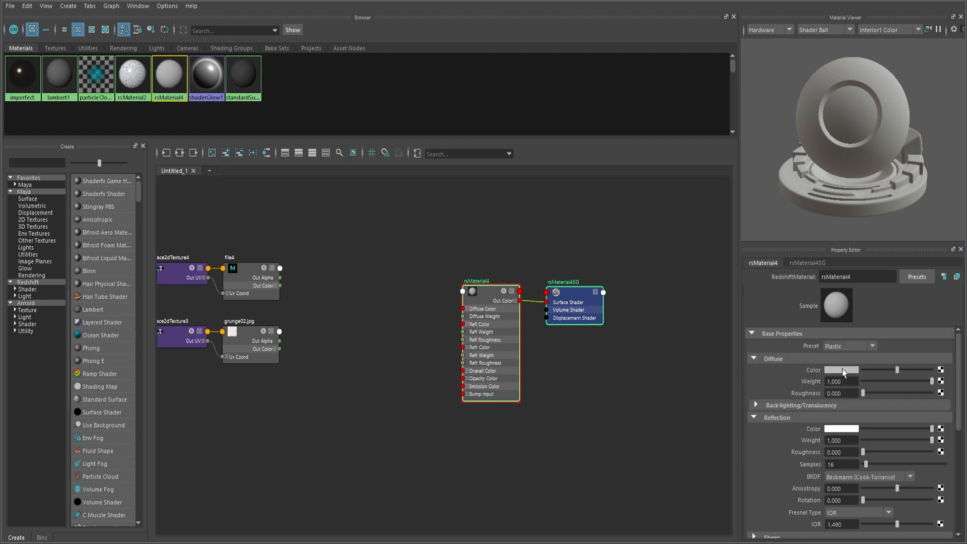
{"action": "left_click", "coordinate": [842, 370]}
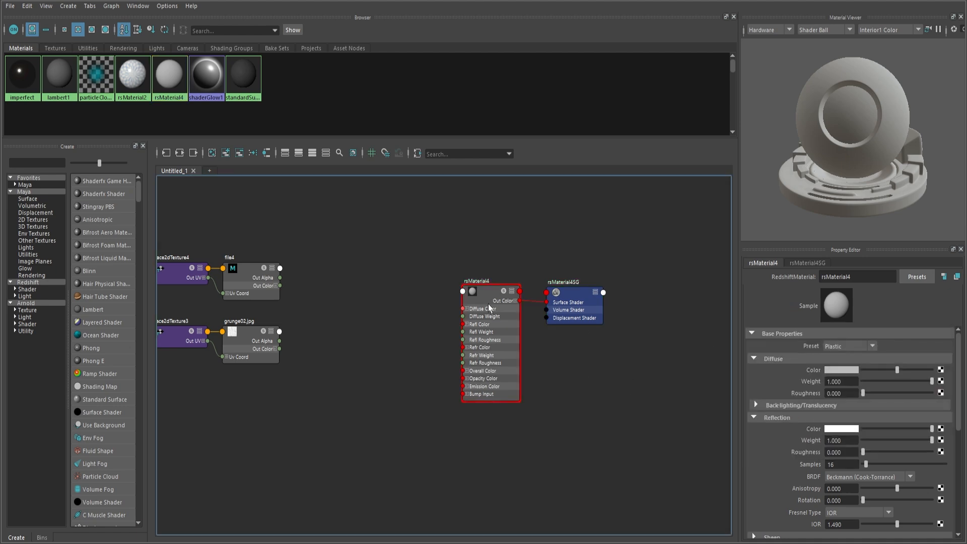
Assign rsMaterial4 to the shader ball body, start the interactive Redshift render, and return to the full-size Hypershade.
{"action": "double_click", "coordinate": [805, 4]}
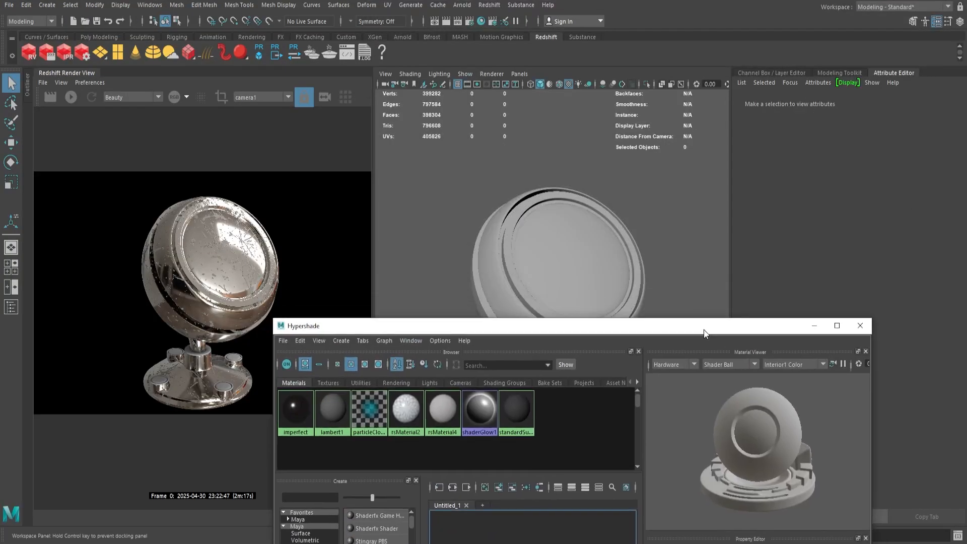
{"action": "left_click", "coordinate": [578, 221]}
{"action": "right_click_drag", "start_coordinate": [577, 221], "coordinate": [662, 519]}
{"action": "double_click", "coordinate": [668, 326]}
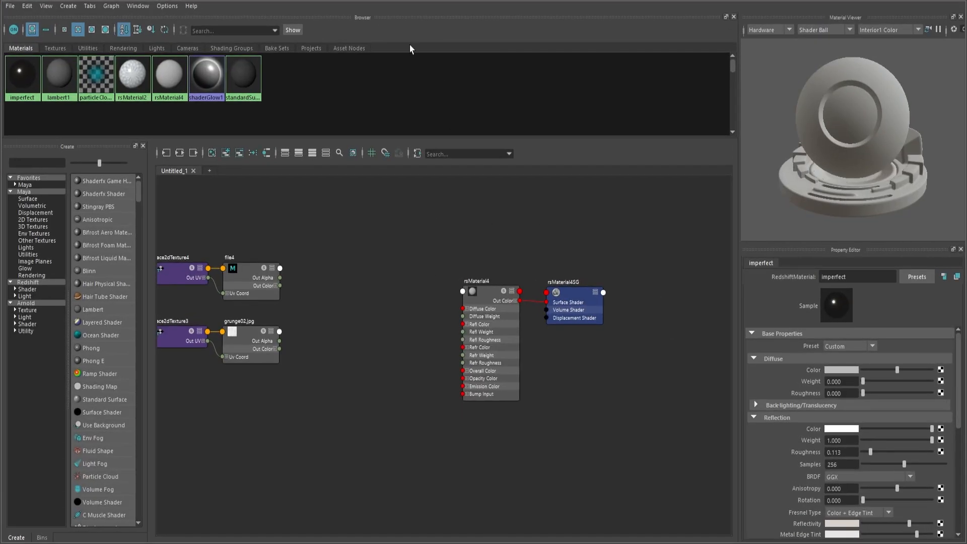
{"action": "left_click_drag", "start_coordinate": [382, 1], "coordinate": [437, 323]}
{"action": "left_click", "coordinate": [73, 97]}
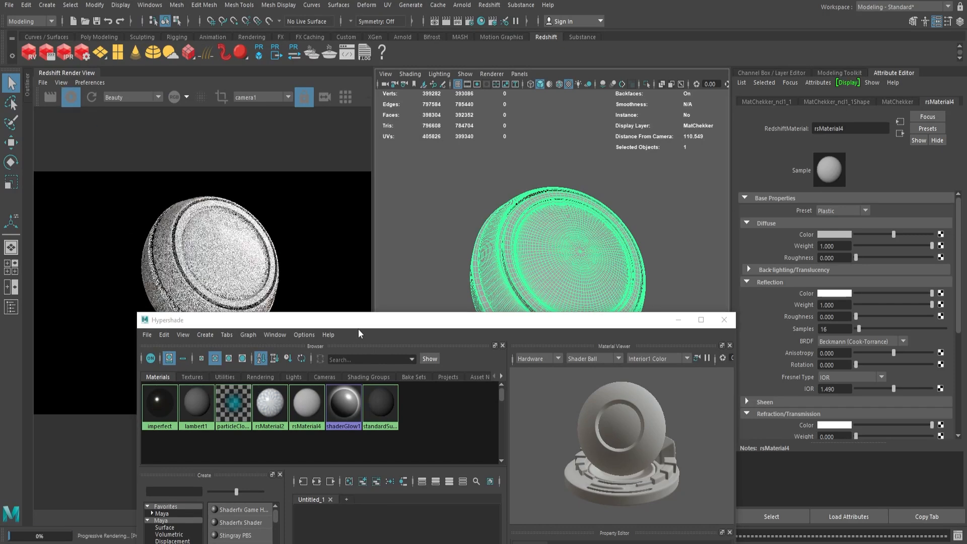
{"action": "left_click_drag", "start_coordinate": [366, 324], "coordinate": [470, 65]}
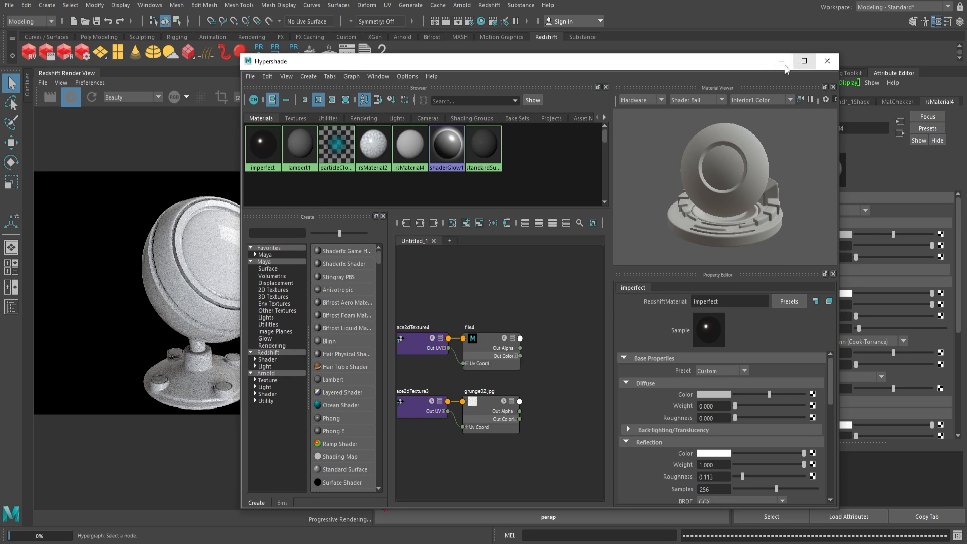
{"action": "left_click", "coordinate": [804, 61]}
Add a RedshiftColorLayer node feeding the Diffuse Color of rsMaterial4 and place it just before that material.
{"action": "scroll", "coordinate": [431, 282], "scroll_direction": "up", "scroll_amount": 1}
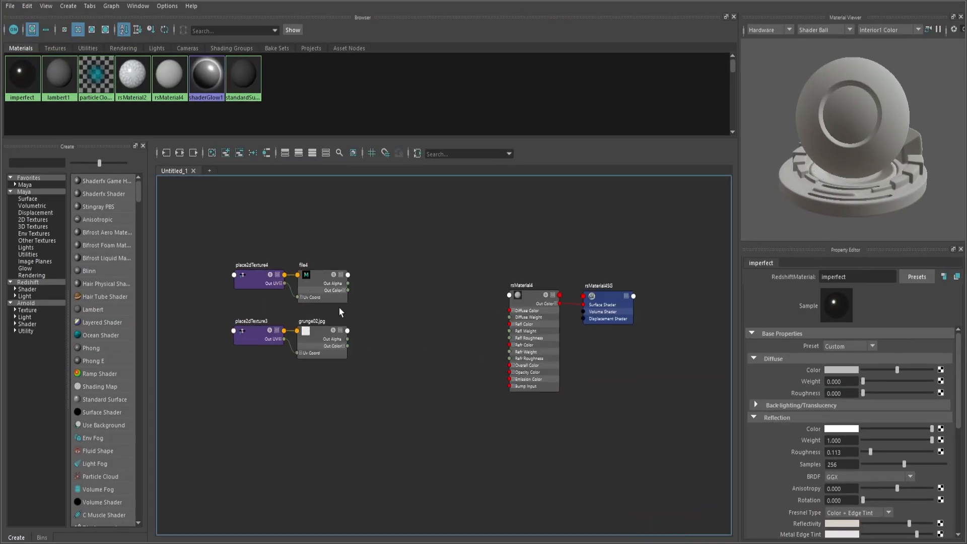
{"action": "key", "text": "Tab"}
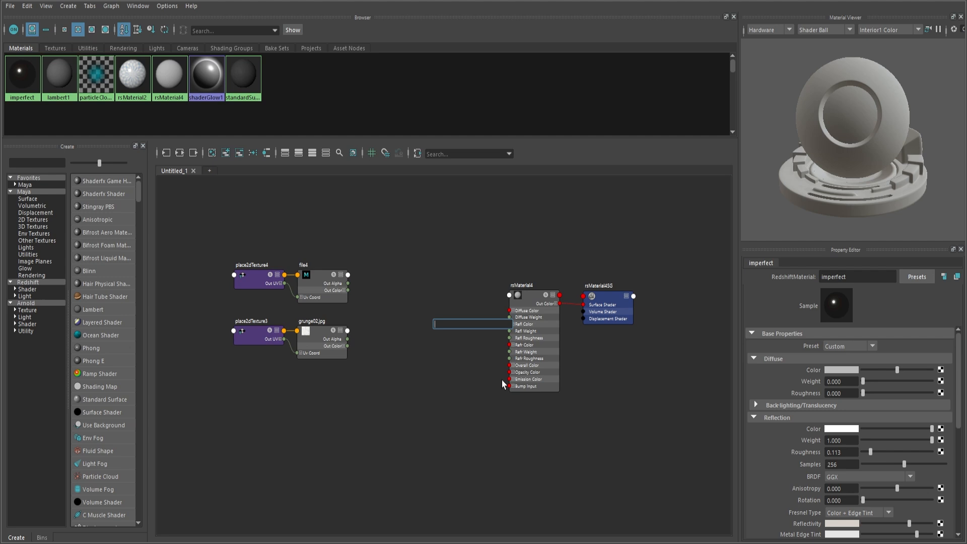
{"action": "type", "text": "color"}
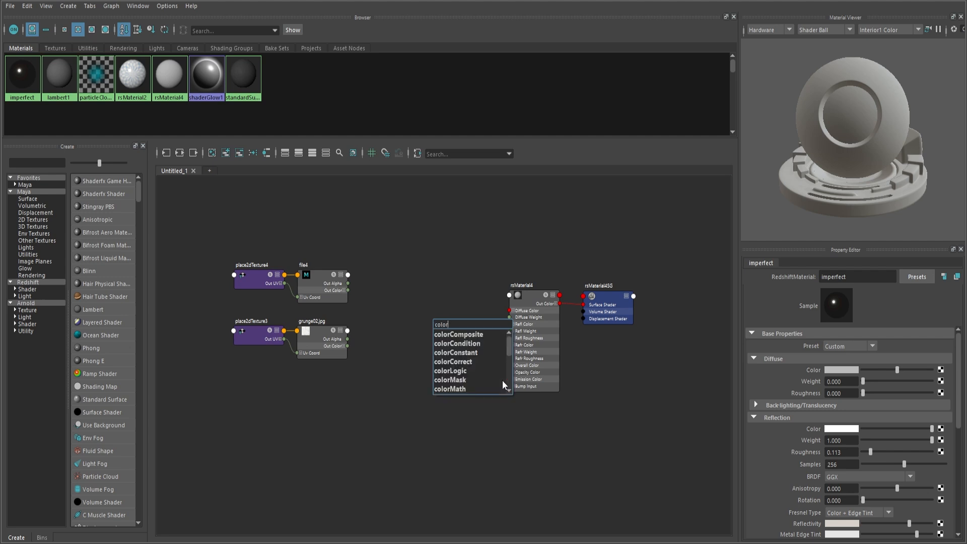
{"action": "type", "text": "lay"}
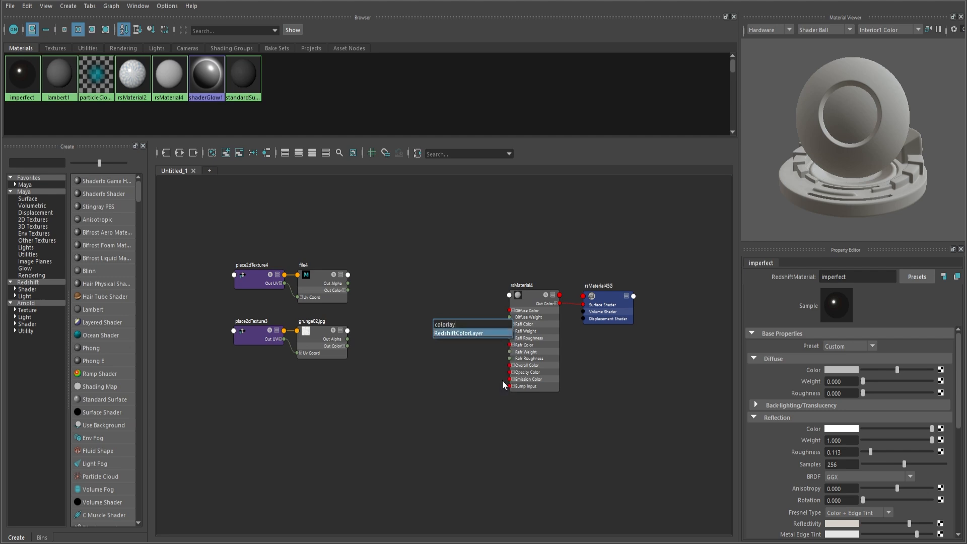
{"action": "key", "text": "Return"}
{"action": "left_click_drag", "start_coordinate": [460, 328], "coordinate": [455, 297]}
{"action": "right_click_drag", "start_coordinate": [473, 383], "coordinate": [491, 367], "text": "alt"}
{"action": "mouse_move", "coordinate": [459, 315]}
{"action": "left_mouse_down"}
{"action": "mouse_move", "coordinate": [464, 328]}
{"action": "mouse_move", "coordinate": [543, 332]}
{"action": "mouse_move", "coordinate": [449, 315]}
{"action": "left_mouse_up"}
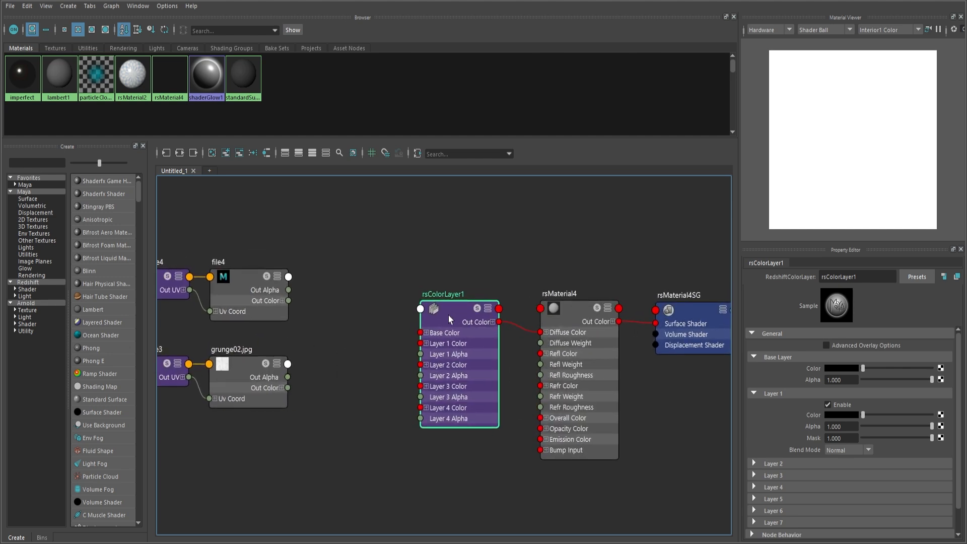
Move the file4 and grunge02.jpg textures with their placement nodes lower in the graph, making room above them.
{"action": "right_click_drag", "start_coordinate": [378, 330], "coordinate": [351, 331], "text": "alt"}
{"action": "middle_click_drag", "start_coordinate": [352, 331], "coordinate": [369, 353], "text": "alt"}
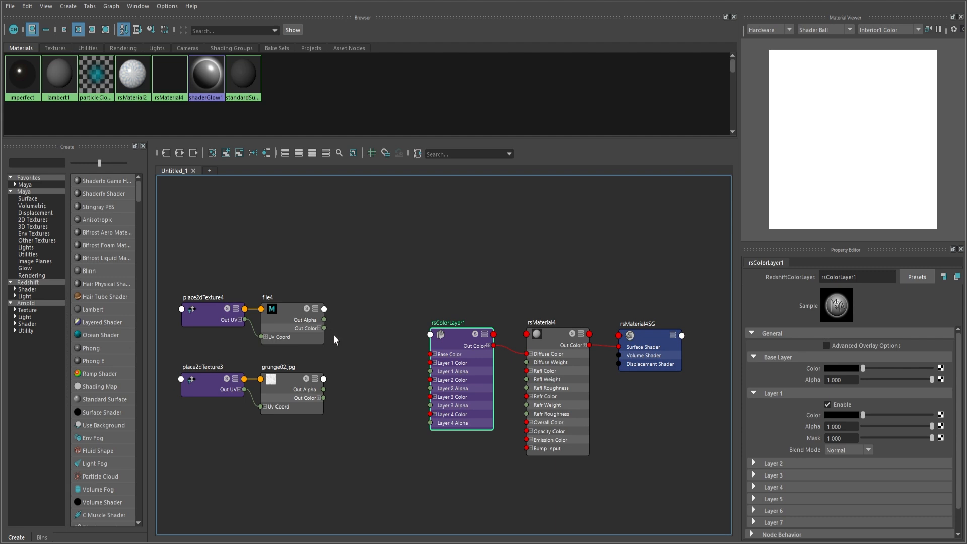
{"action": "left_click_drag", "start_coordinate": [194, 271], "coordinate": [294, 388]}
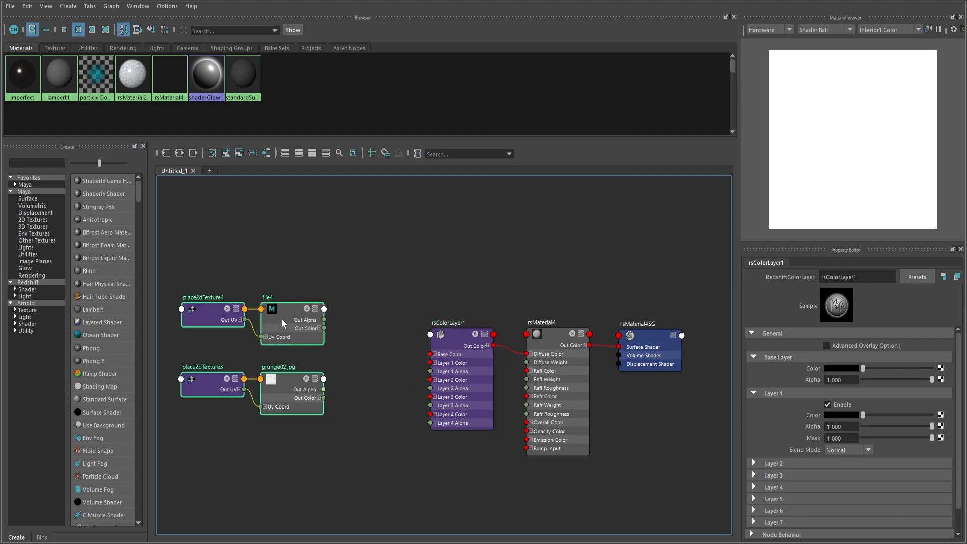
{"action": "left_click_drag", "start_coordinate": [283, 320], "coordinate": [293, 376]}
{"action": "left_click", "coordinate": [347, 355]}
Create a file texture node with its 2D placement and position both above the file4 texture.
{"action": "key", "text": "Tab"}
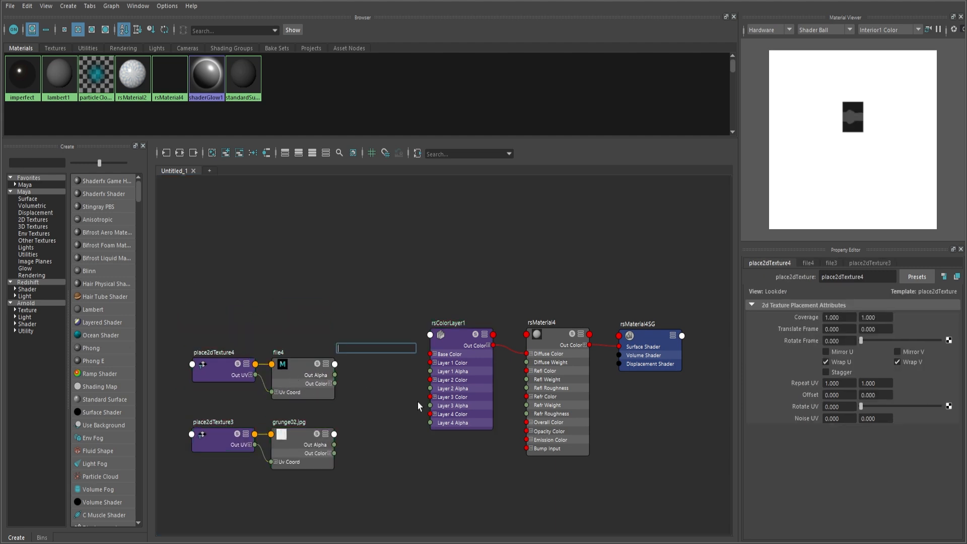
{"action": "type", "text": "file"}
{"action": "key", "text": "Down"}
{"action": "key", "text": "Down"}
{"action": "key", "text": "Down"}
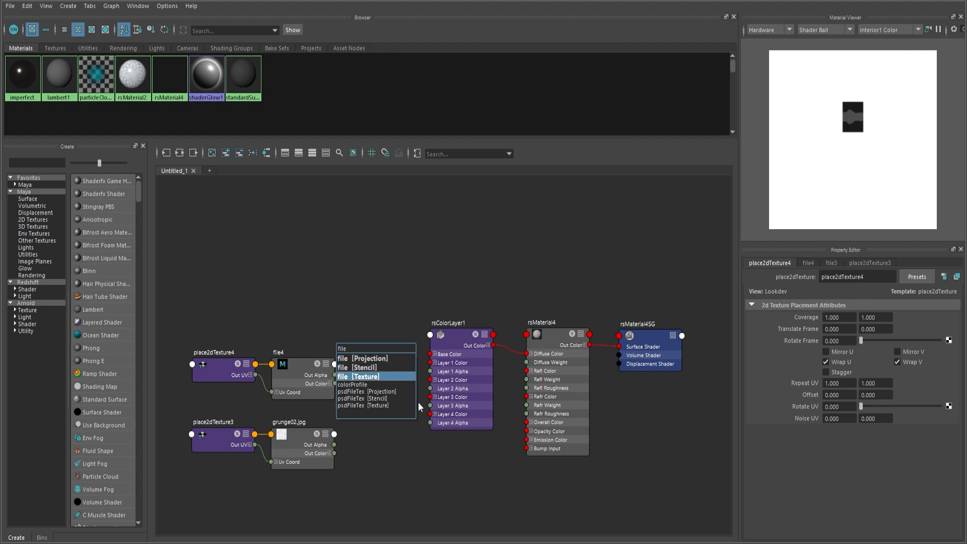
{"action": "key", "text": "Return"}
{"action": "left_click_drag", "start_coordinate": [372, 331], "coordinate": [230, 299]}
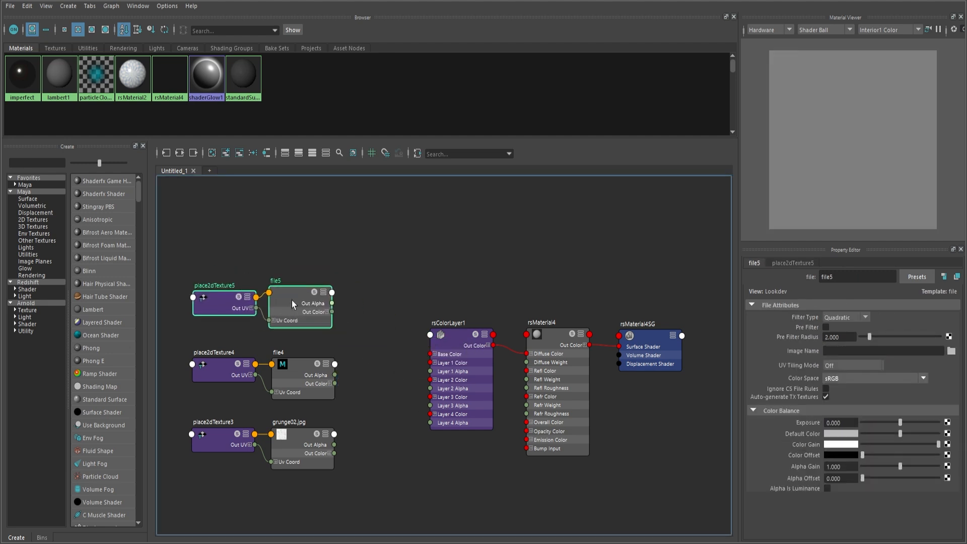
Load orange.jpg into the file5 texture and connect its Out Color to the Base Color of rsColorLayer1.
{"action": "left_click", "coordinate": [951, 350]}
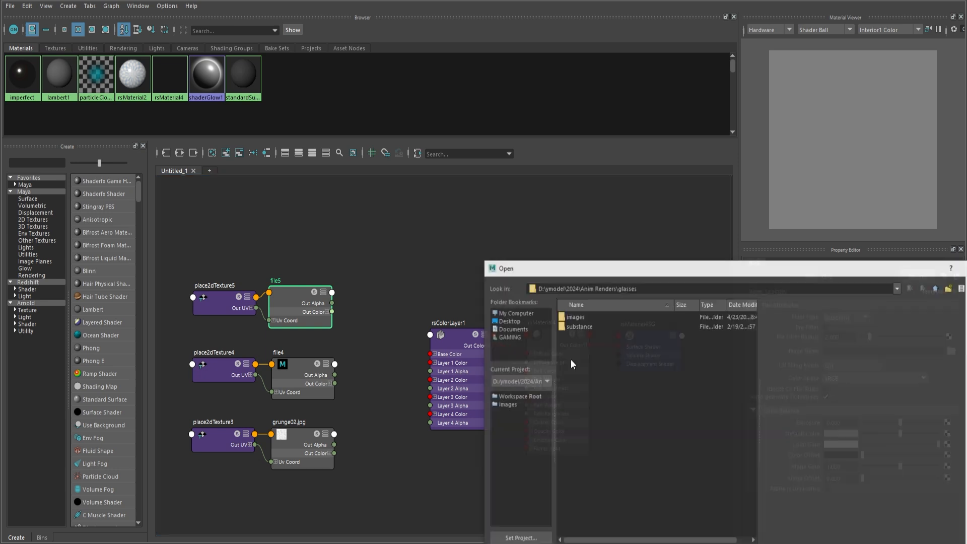
{"action": "left_click_drag", "start_coordinate": [605, 273], "coordinate": [0, 204]}
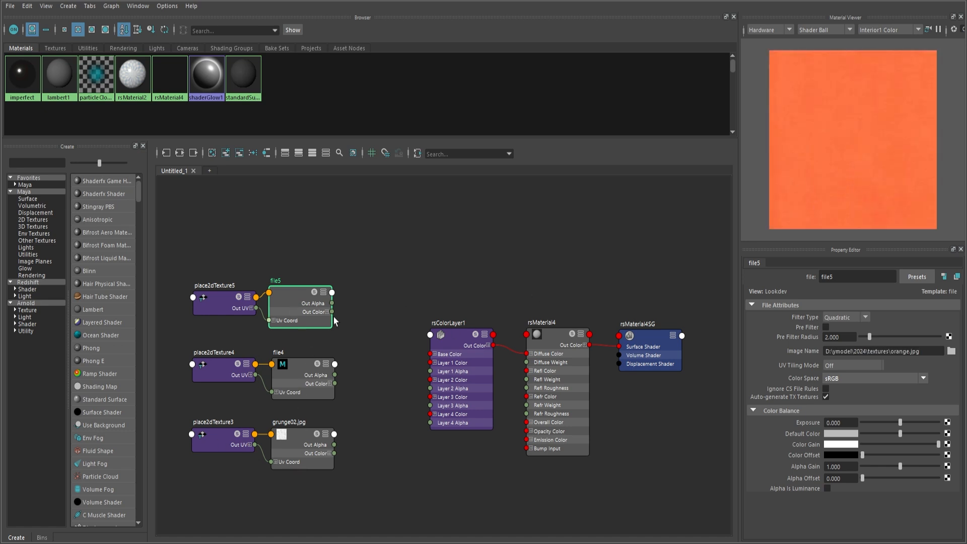
{"action": "scroll", "coordinate": [335, 320], "scroll_direction": "up", "scroll_amount": 3}
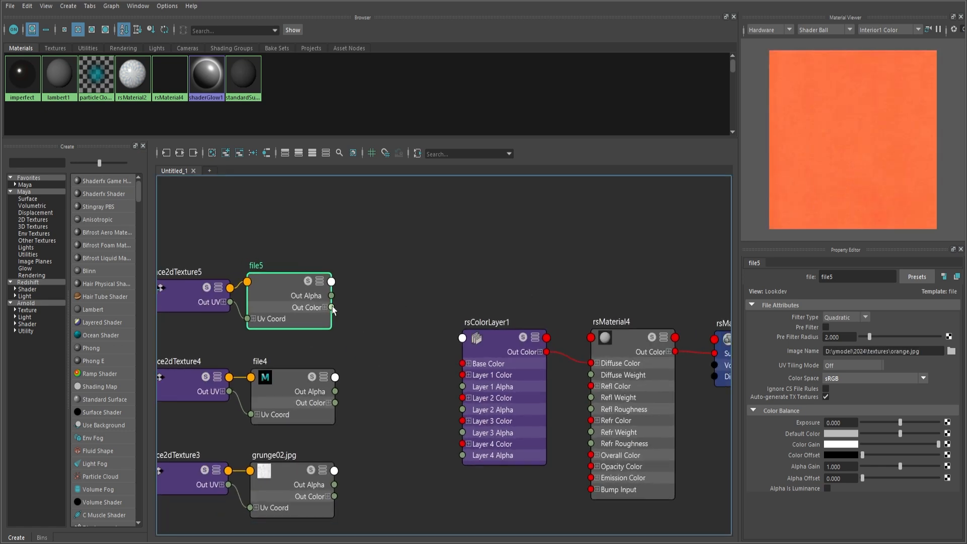
{"action": "left_click_drag", "start_coordinate": [332, 307], "coordinate": [463, 363]}
{"action": "scroll", "coordinate": [384, 410], "scroll_direction": "down", "scroll_amount": 2}
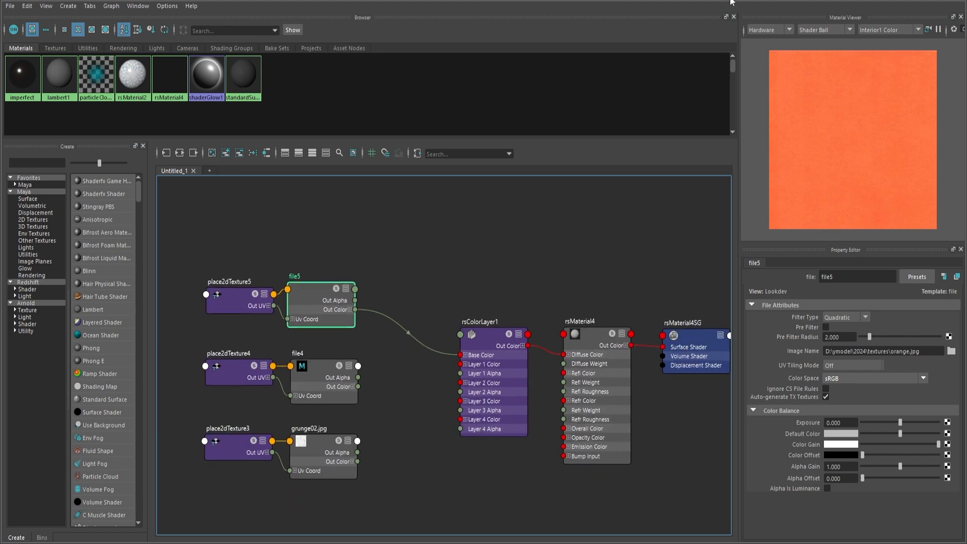
Shrink the Hypershade to a floating window beside the render view, with the textures and color layer node visible.
{"action": "left_click_drag", "start_coordinate": [730, 0], "coordinate": [741, 249]}
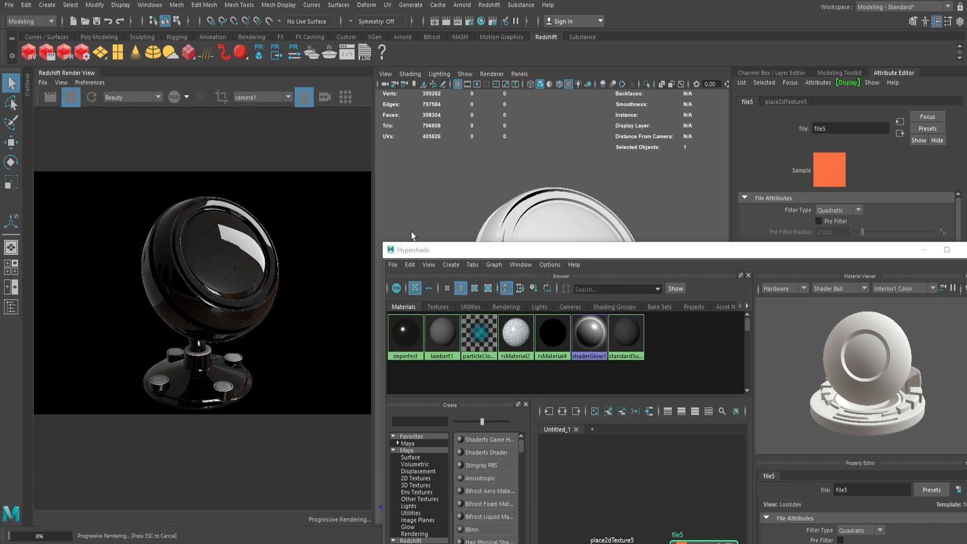
{"action": "left_click_drag", "start_coordinate": [491, 250], "coordinate": [405, 40]}
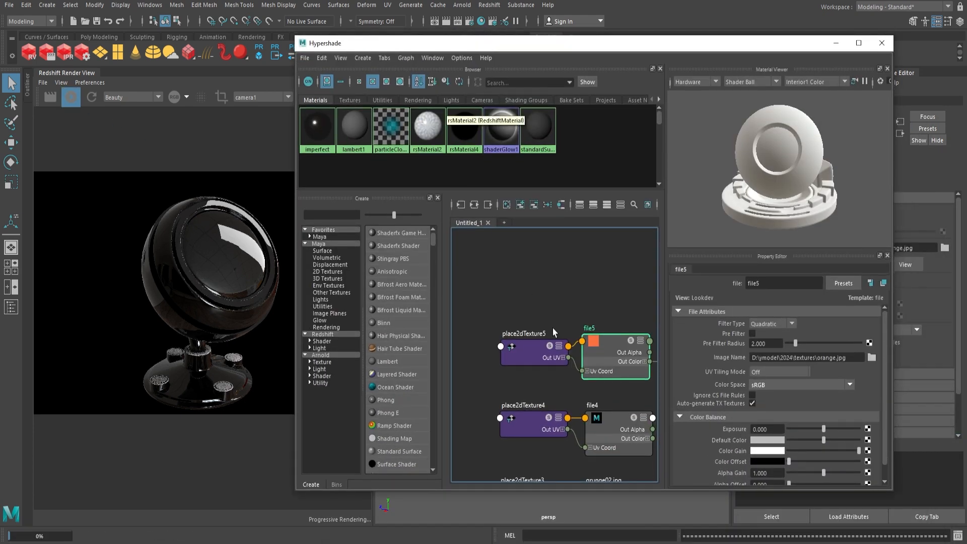
{"action": "scroll", "coordinate": [520, 340], "scroll_direction": "down", "scroll_amount": 2}
{"action": "scroll", "coordinate": [520, 340], "scroll_direction": "up", "scroll_amount": 2}
{"action": "middle_click_drag", "start_coordinate": [549, 366], "coordinate": [518, 347], "text": "alt"}
{"action": "middle_click_drag", "start_coordinate": [575, 374], "coordinate": [539, 359], "text": "alt"}
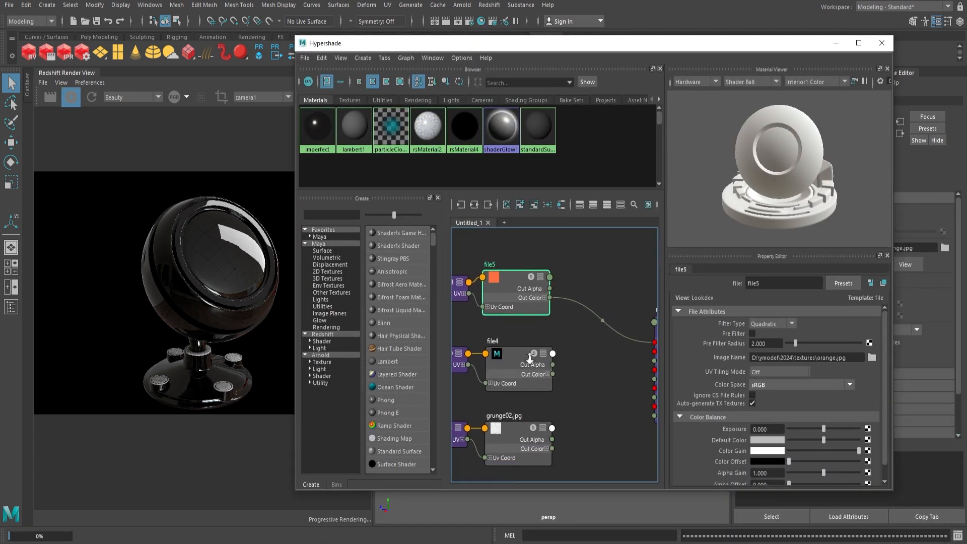
{"action": "scroll", "coordinate": [528, 355], "scroll_direction": "down", "scroll_amount": 2}
{"action": "middle_click_drag", "start_coordinate": [610, 356], "coordinate": [569, 351], "text": "alt"}
Remove the orange texture's connection from the Base Color of rsColorLayer1.
{"action": "left_click", "coordinate": [604, 333]}
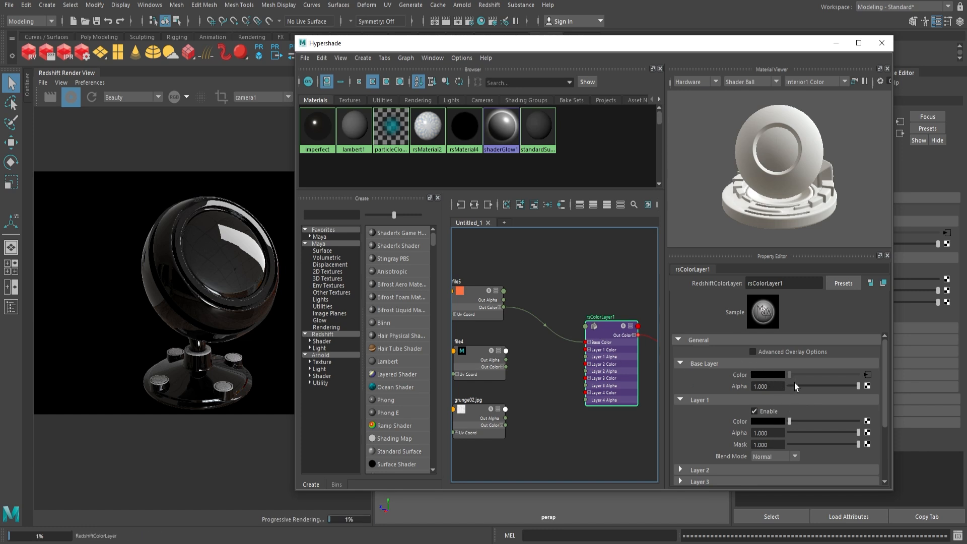
{"action": "left_click_drag", "start_coordinate": [562, 324], "coordinate": [569, 356]}
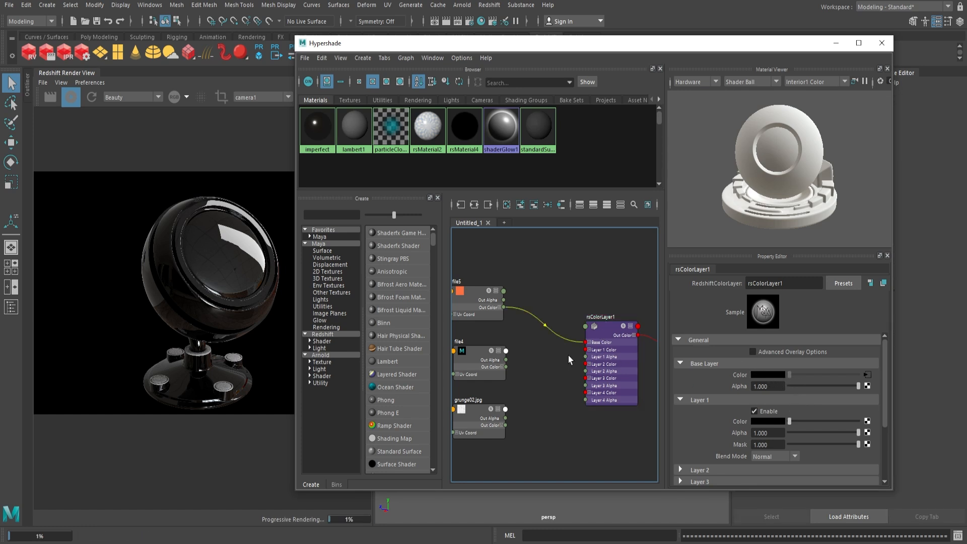
{"action": "key", "text": "Delete"}
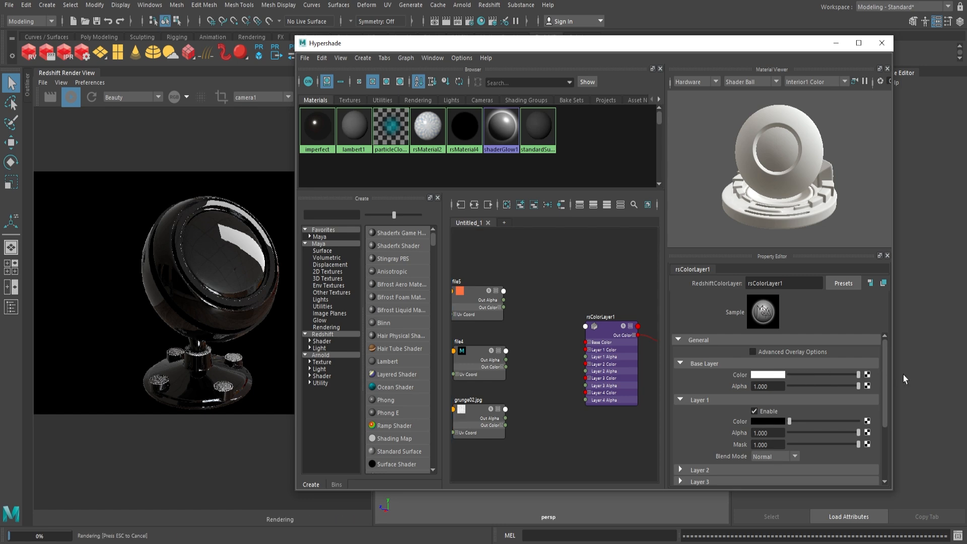
Set the Layer 1 color of rsColorLayer1 to white and reconnect the orange texture's Out Color to Base Color.
{"action": "scroll", "coordinate": [788, 445], "scroll_direction": "down", "scroll_amount": 3}
{"action": "scroll", "coordinate": [782, 393], "scroll_direction": "up", "scroll_amount": 2}
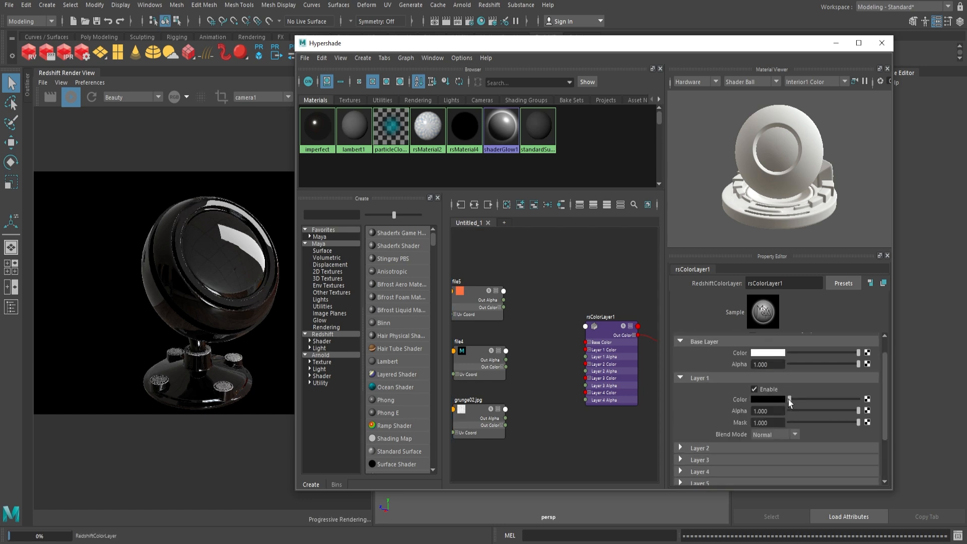
{"action": "left_click_drag", "start_coordinate": [789, 400], "coordinate": [858, 399]}
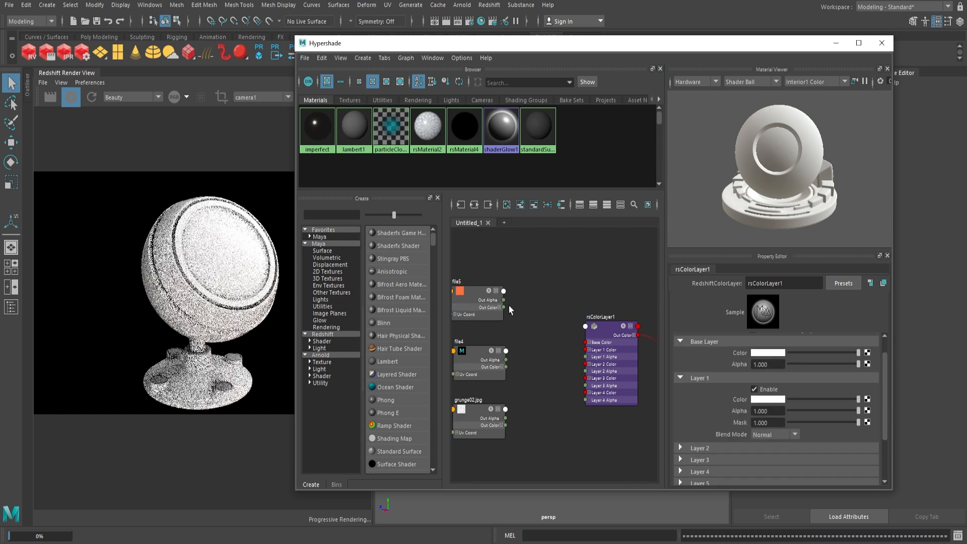
{"action": "left_click_drag", "start_coordinate": [504, 307], "coordinate": [585, 342]}
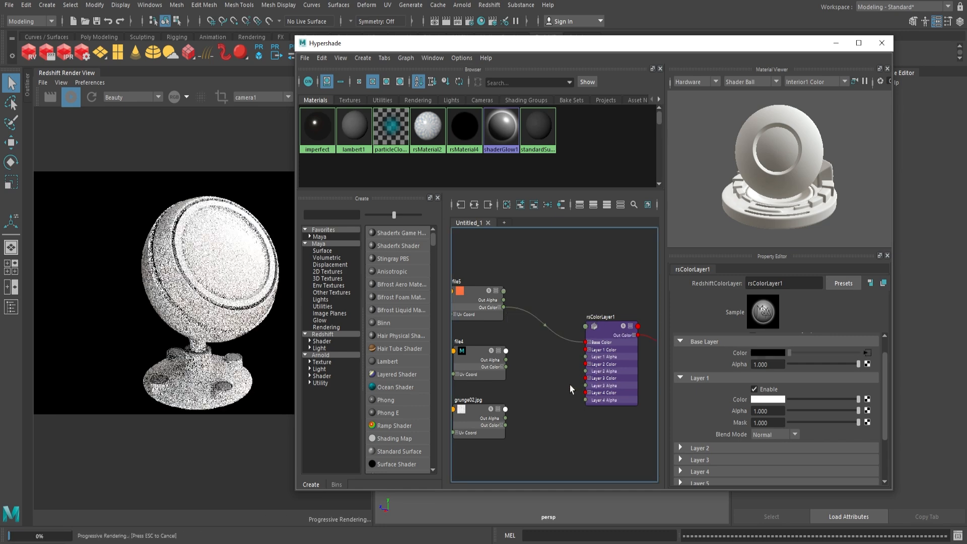
Connect the file4 logo texture's Out Color to Layer 1 Color and its alpha to the Layer 1 Mask of rsColorLayer1.
{"action": "scroll", "coordinate": [571, 389], "scroll_direction": "up", "scroll_amount": 1}
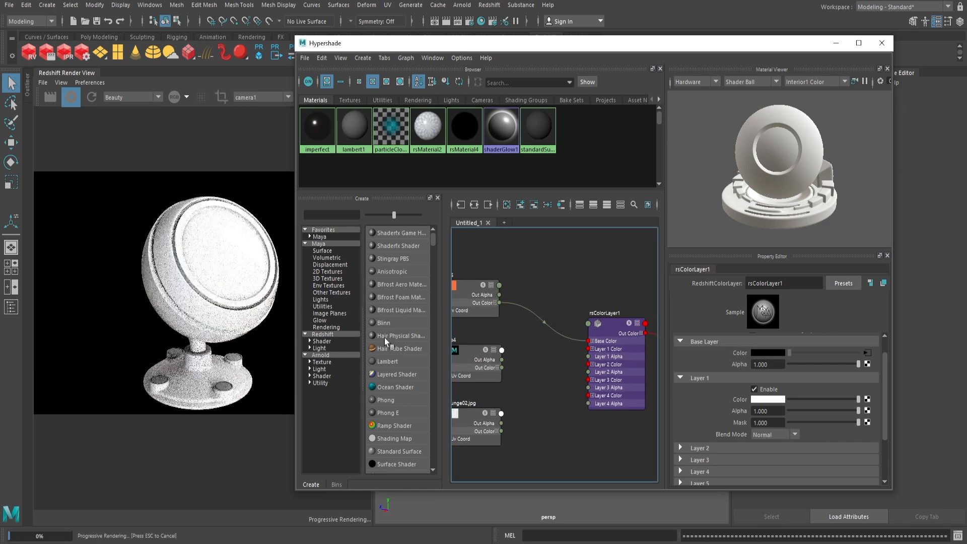
{"action": "right_click_drag", "start_coordinate": [507, 361], "coordinate": [548, 386], "text": "alt"}
{"action": "middle_click_drag", "start_coordinate": [548, 386], "coordinate": [521, 375], "text": "alt"}
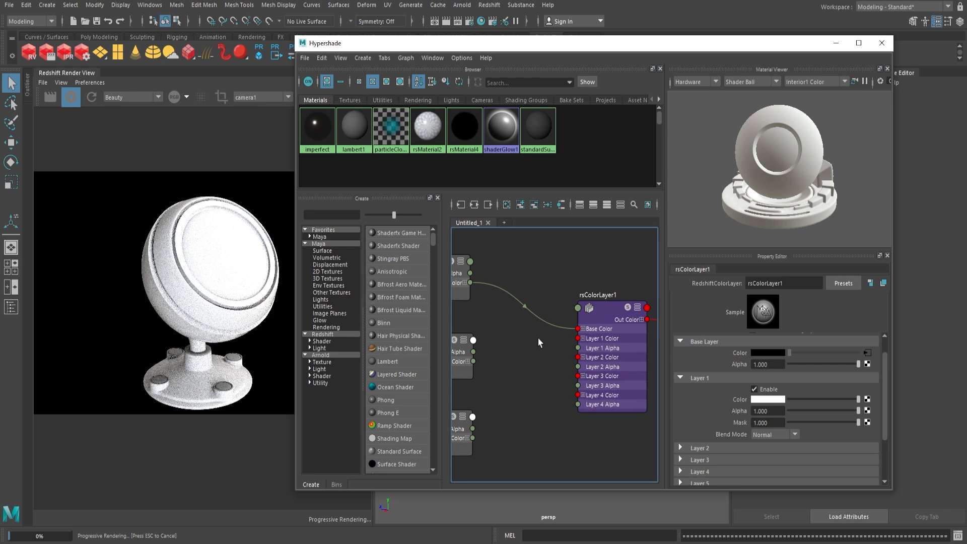
{"action": "right_click_drag", "start_coordinate": [508, 362], "coordinate": [478, 354], "text": "alt"}
{"action": "middle_click_drag", "start_coordinate": [478, 354], "coordinate": [518, 359], "text": "alt"}
{"action": "left_click_drag", "start_coordinate": [521, 361], "coordinate": [609, 342]}
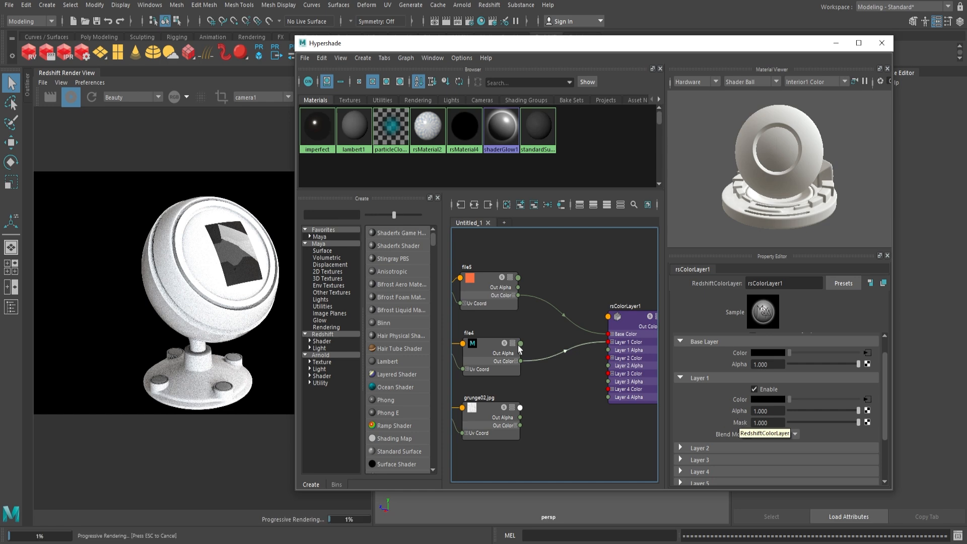
{"action": "middle_click_drag", "start_coordinate": [696, 401], "coordinate": [756, 432]}
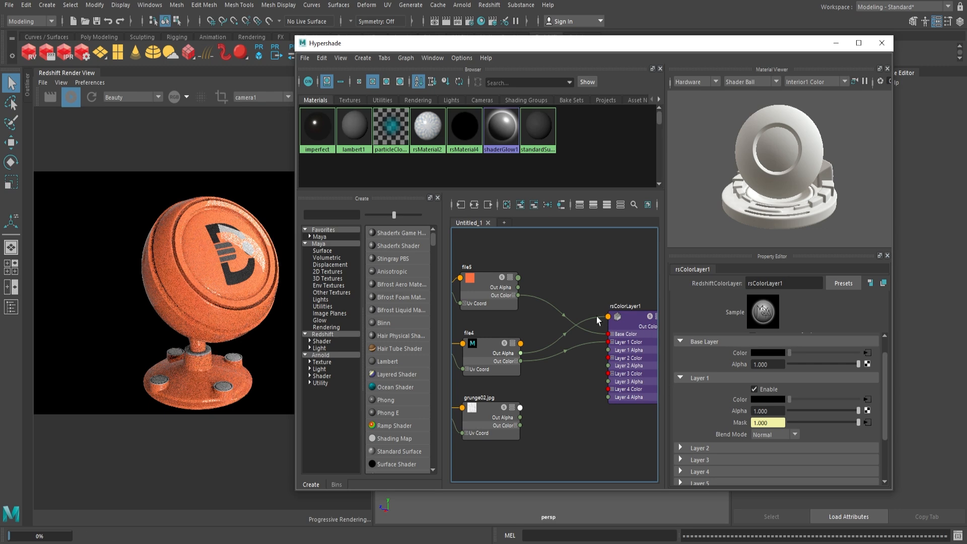
Set the reflection roughness of rsMaterial4 to 0.511.
{"action": "scroll", "coordinate": [576, 342], "scroll_direction": "down", "scroll_amount": 3}
{"action": "middle_click_drag", "start_coordinate": [546, 351], "coordinate": [486, 348], "text": "alt"}
{"action": "left_click", "coordinate": [620, 325]}
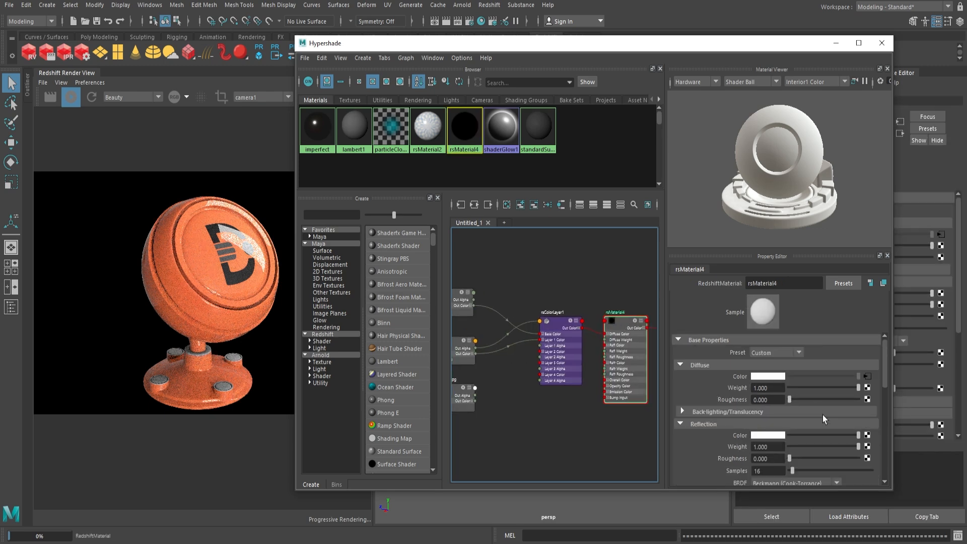
{"action": "left_click_drag", "start_coordinate": [801, 458], "coordinate": [824, 458]}
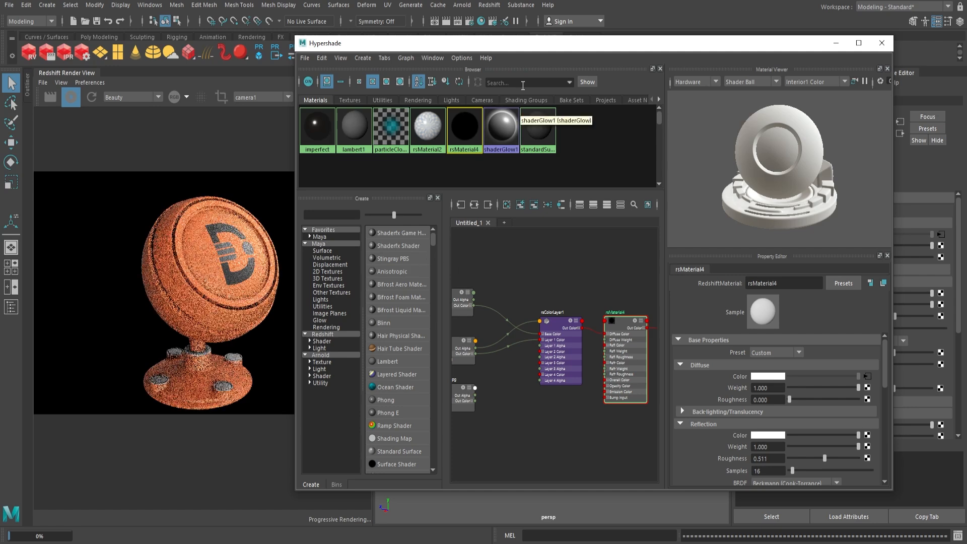
Assign rsMaterial4 to all parts of the shader ball in the viewport and bring the Hypershade back up.
{"action": "left_click_drag", "start_coordinate": [573, 48], "coordinate": [590, 344]}
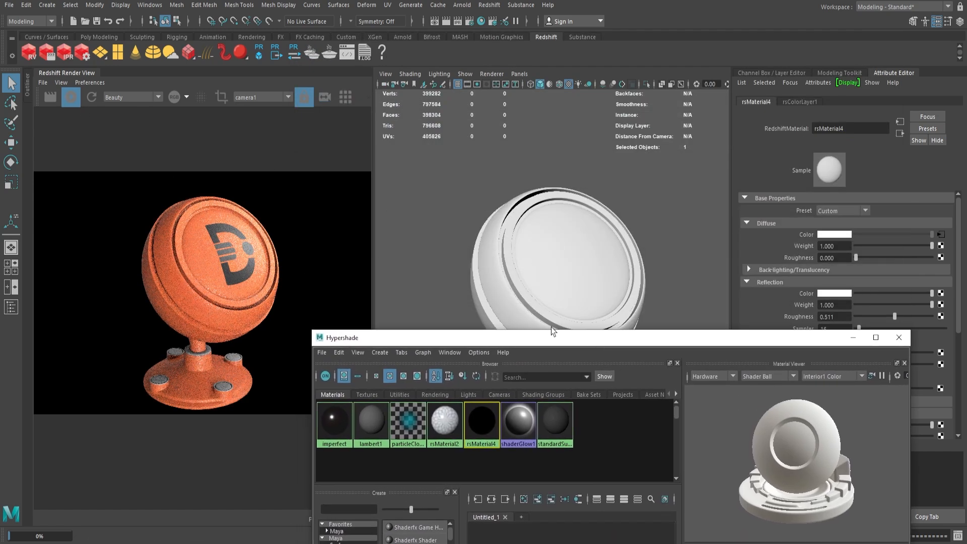
{"action": "right_click_drag", "start_coordinate": [619, 280], "coordinate": [586, 263], "text": "alt"}
{"action": "key", "text": "f"}
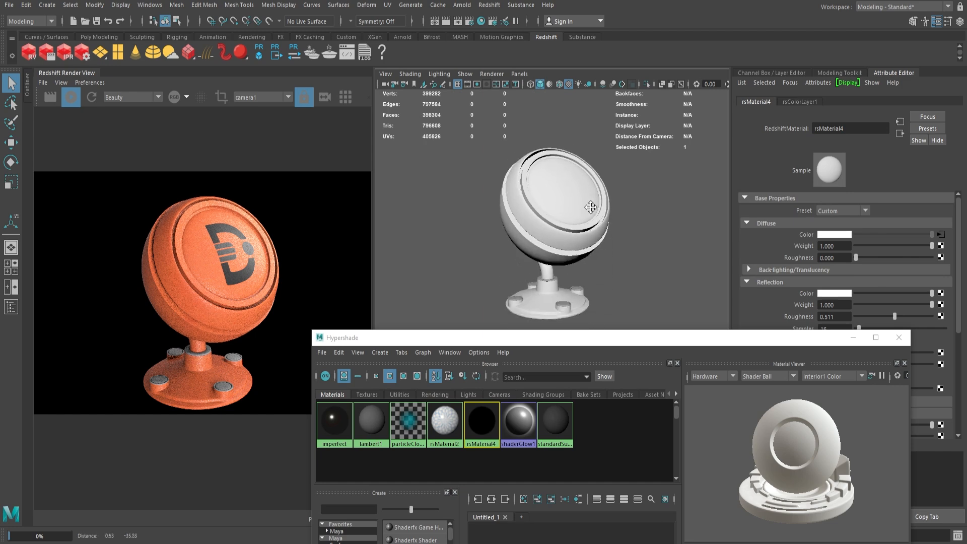
{"action": "left_click_drag", "start_coordinate": [491, 156], "coordinate": [627, 305]}
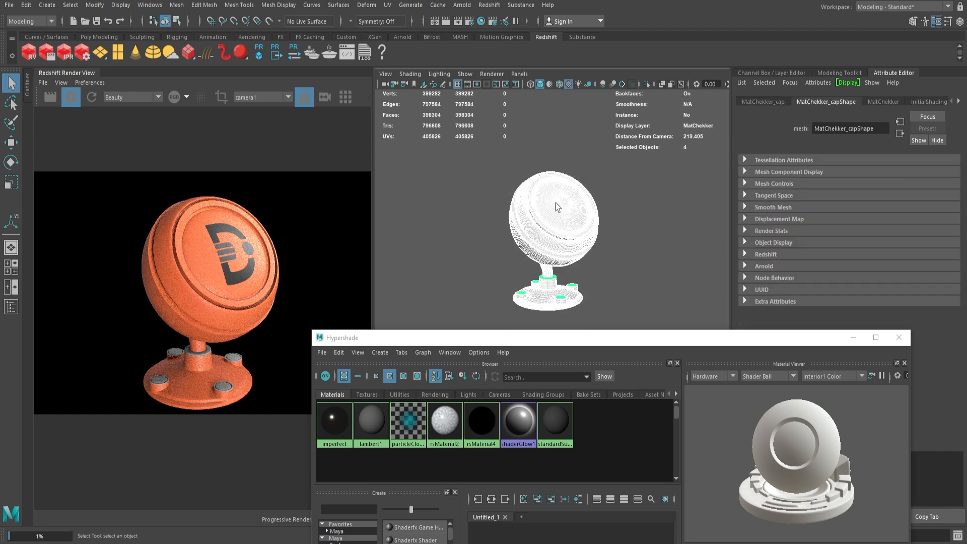
{"action": "right_click_drag", "start_coordinate": [556, 203], "coordinate": [627, 520]}
{"action": "left_click_drag", "start_coordinate": [629, 337], "coordinate": [666, 91]}
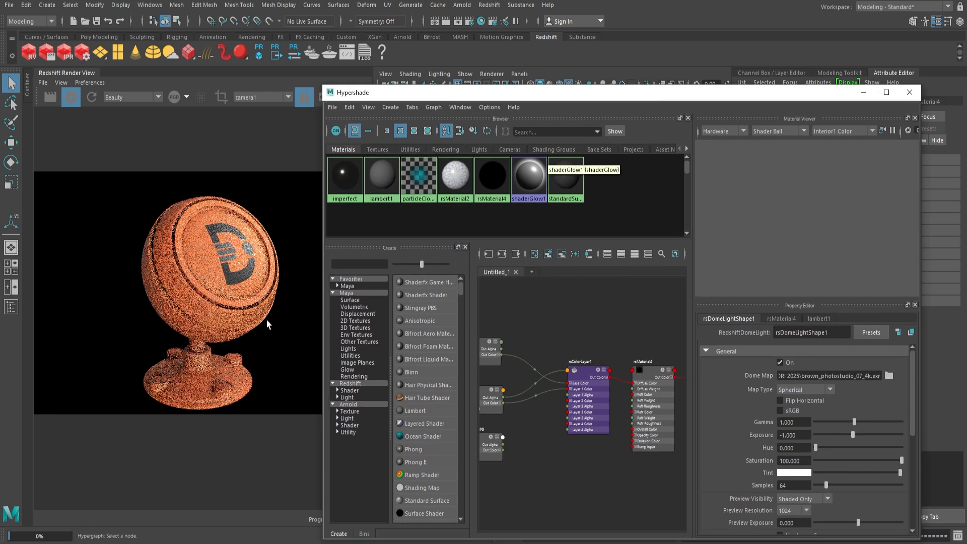
Connect the grunge02.jpg texture's Out Alpha to Layer 2 Alpha of rsColorLayer1.
{"action": "right_click_drag", "start_coordinate": [555, 402], "coordinate": [589, 463], "text": "alt"}
{"action": "middle_click_drag", "start_coordinate": [543, 447], "coordinate": [603, 413], "text": "alt"}
{"action": "right_click_drag", "start_coordinate": [593, 415], "coordinate": [609, 449], "text": "alt"}
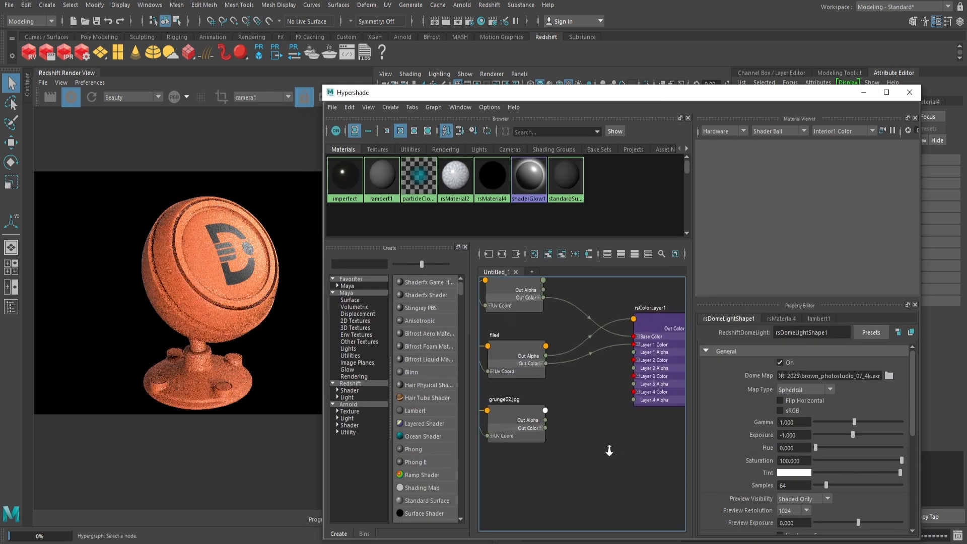
{"action": "middle_click_drag", "start_coordinate": [571, 416], "coordinate": [528, 433], "text": "alt"}
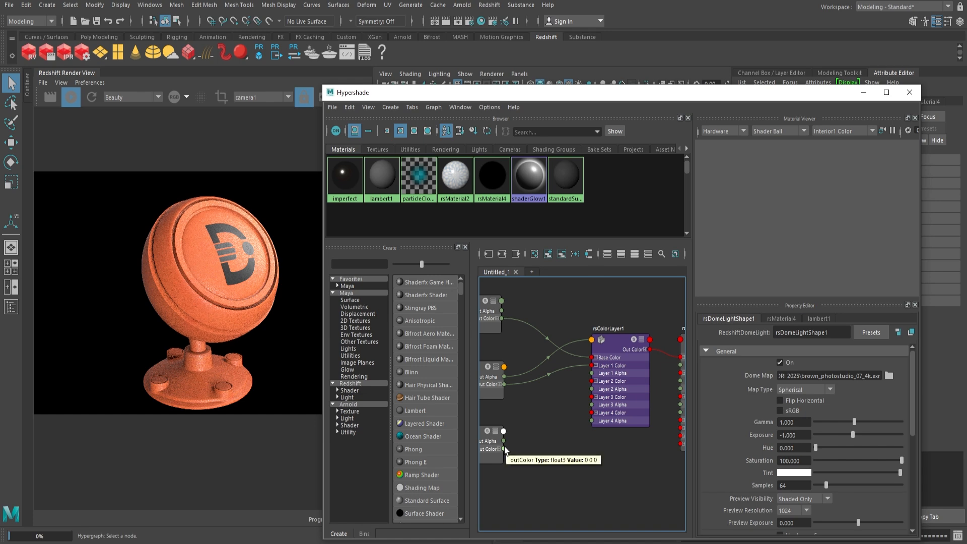
{"action": "left_click_drag", "start_coordinate": [503, 449], "coordinate": [593, 382]}
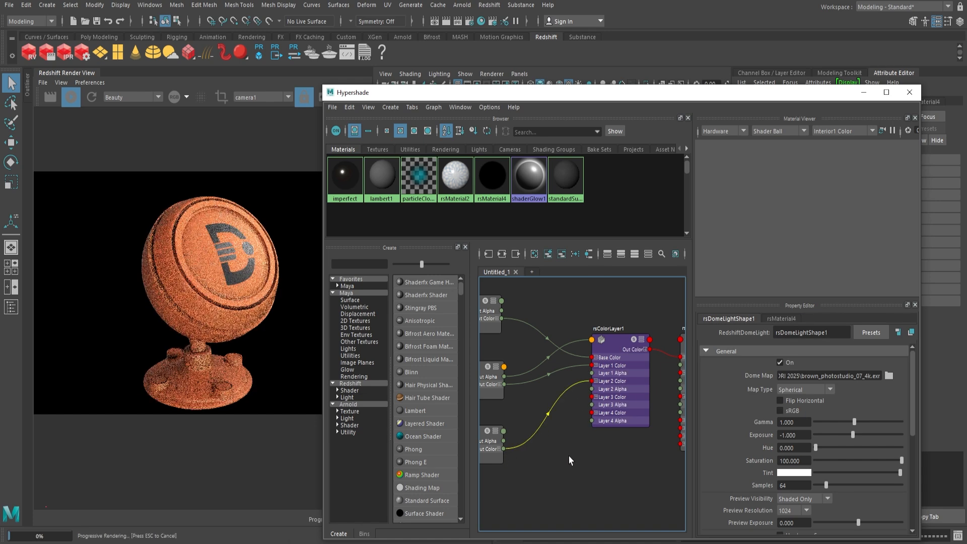
{"action": "key", "text": "Delete"}
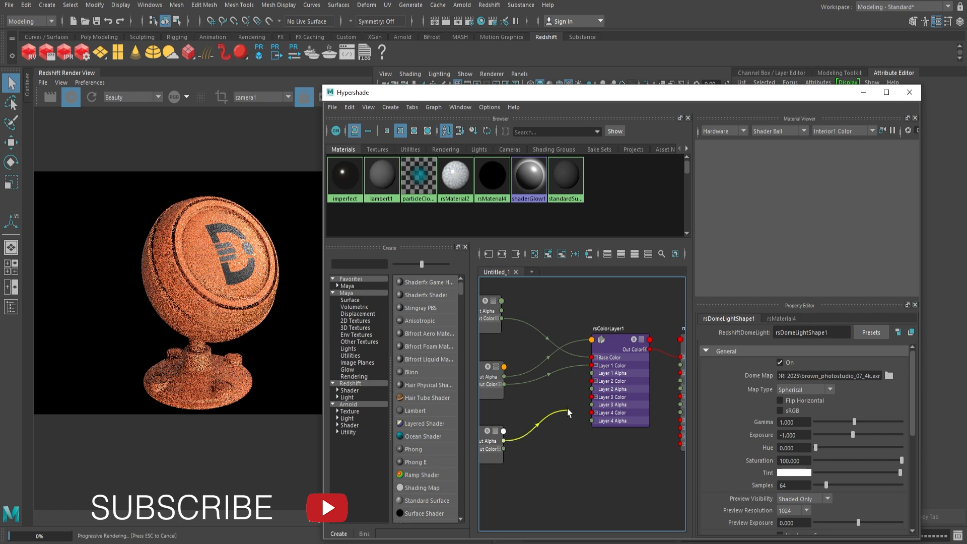
{"action": "left_click_drag", "start_coordinate": [568, 413], "coordinate": [593, 406]}
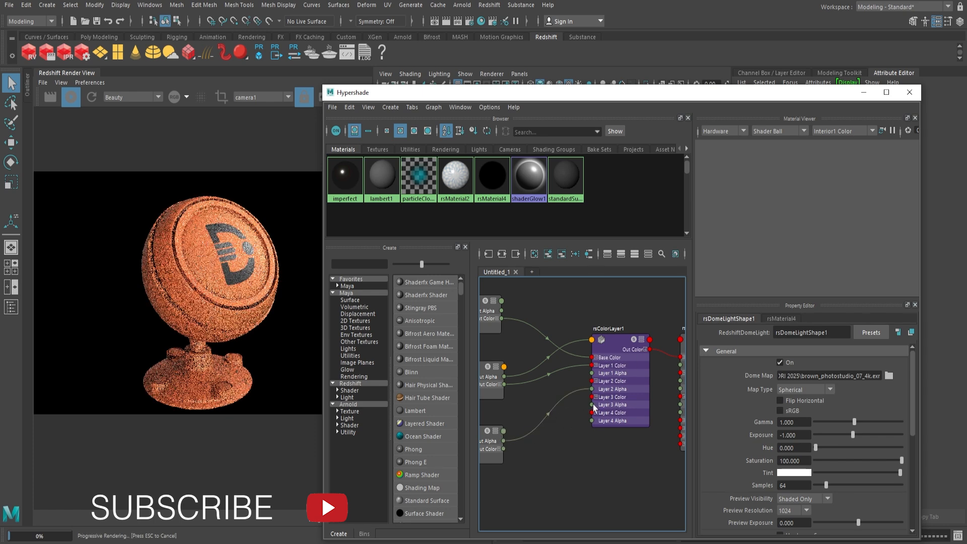
Open the Layer 2 settings of rsColorLayer1 and enable the layer.
{"action": "left_click", "coordinate": [595, 407]}
{"action": "scroll", "coordinate": [785, 493], "scroll_direction": "down", "scroll_amount": 3}
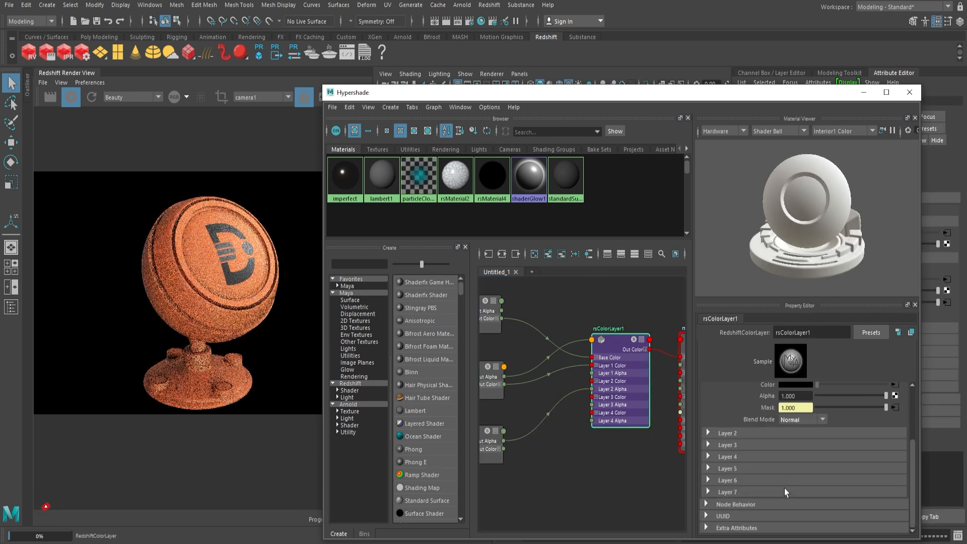
{"action": "left_click", "coordinate": [727, 433]}
{"action": "left_click", "coordinate": [782, 444]}
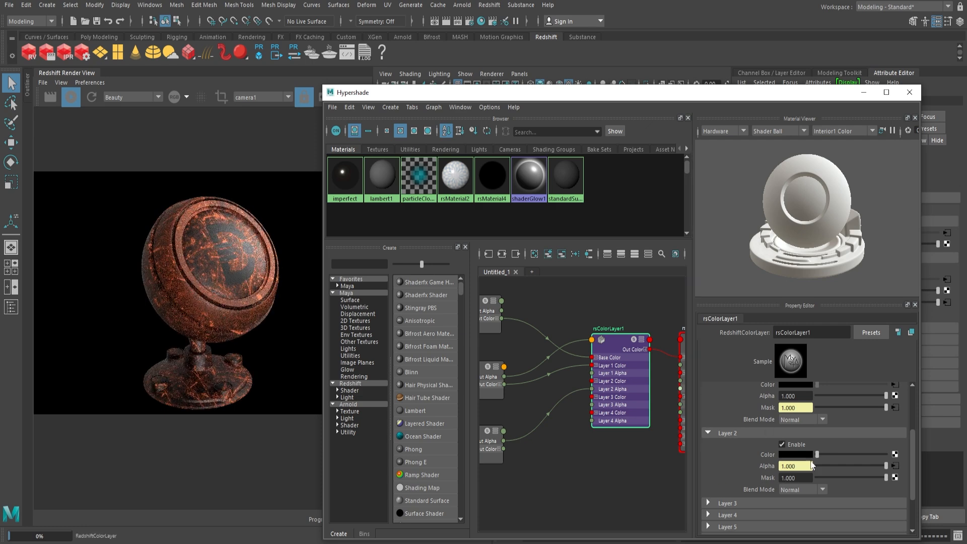
Set the blend modes of Layer 1 and Layer 2 in rsColorLayer1 to Multiply.
{"action": "left_click", "coordinate": [808, 421]}
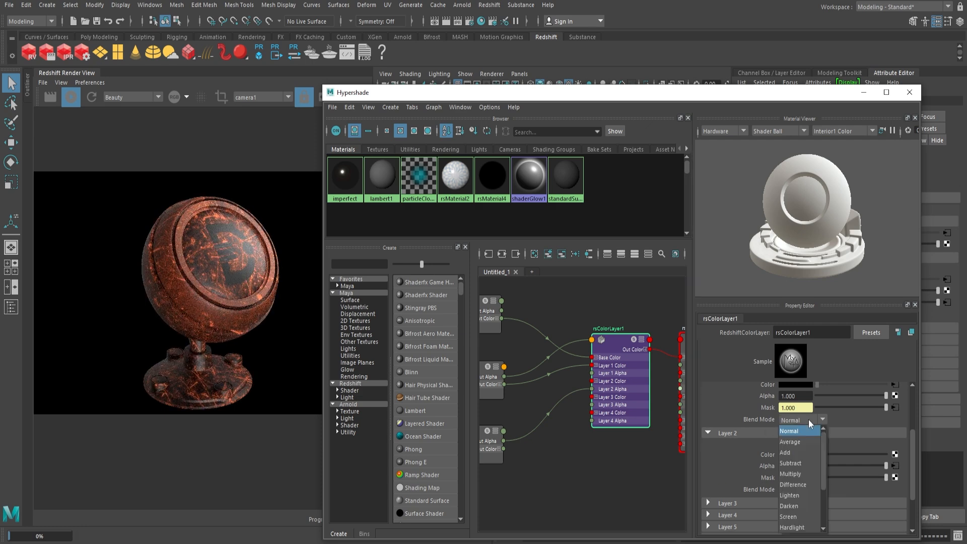
{"action": "left_click", "coordinate": [806, 474]}
{"action": "left_click", "coordinate": [808, 490]}
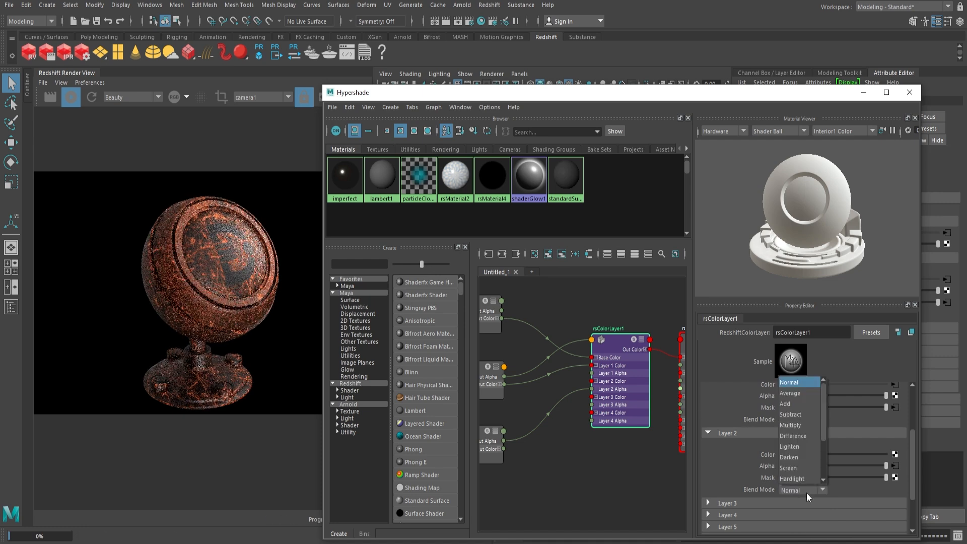
{"action": "left_click", "coordinate": [806, 425]}
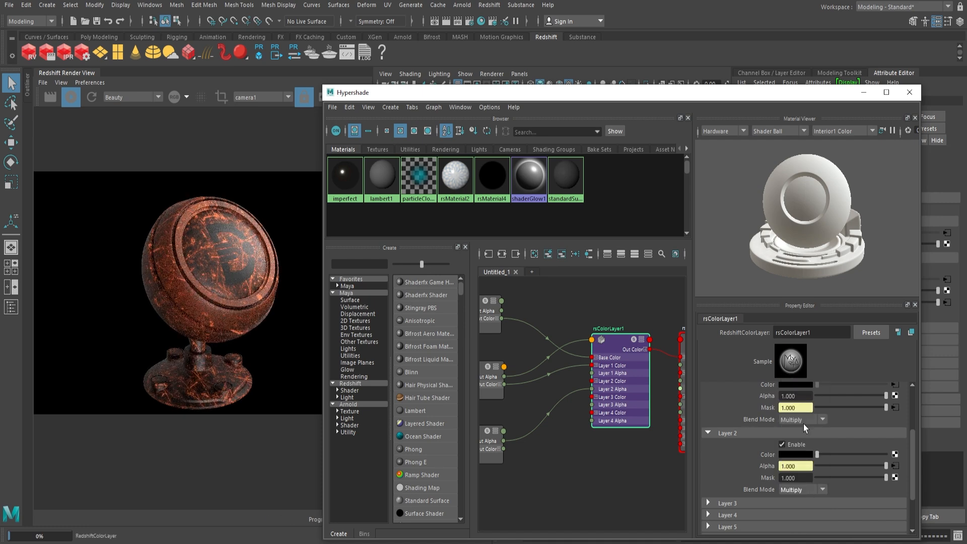
Try several other blend modes for Layer 2 of rsColorLayer1, ending on Darken.
{"action": "left_click", "coordinate": [806, 491]}
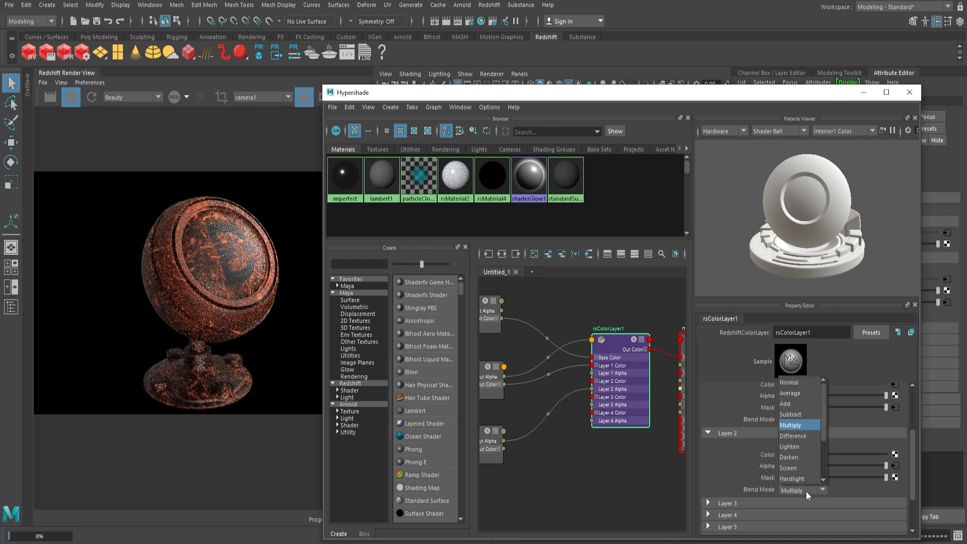
{"action": "left_click", "coordinate": [807, 403]}
{"action": "key", "text": "Up"}
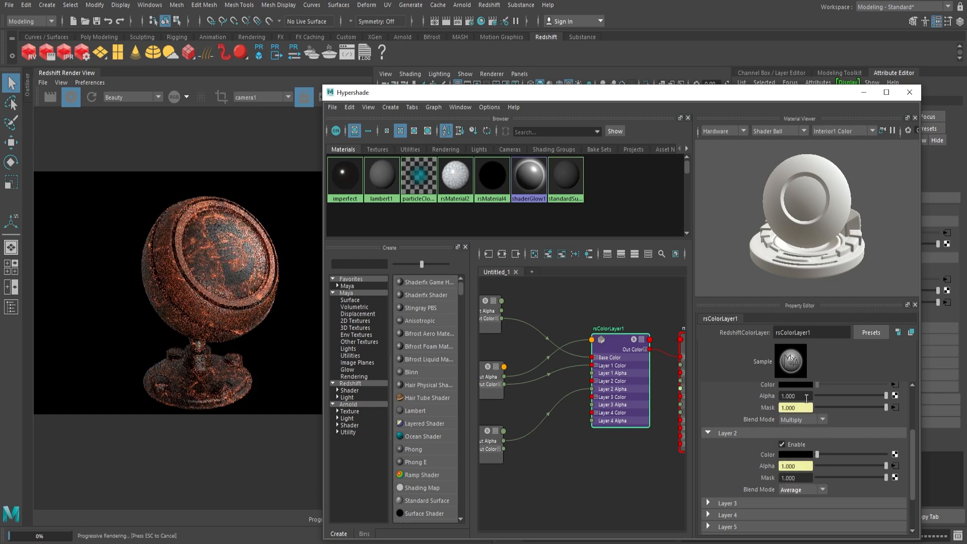
{"action": "key", "text": "Down"}
{"action": "key", "text": "Down"}
{"action": "key", "text": "Down"}
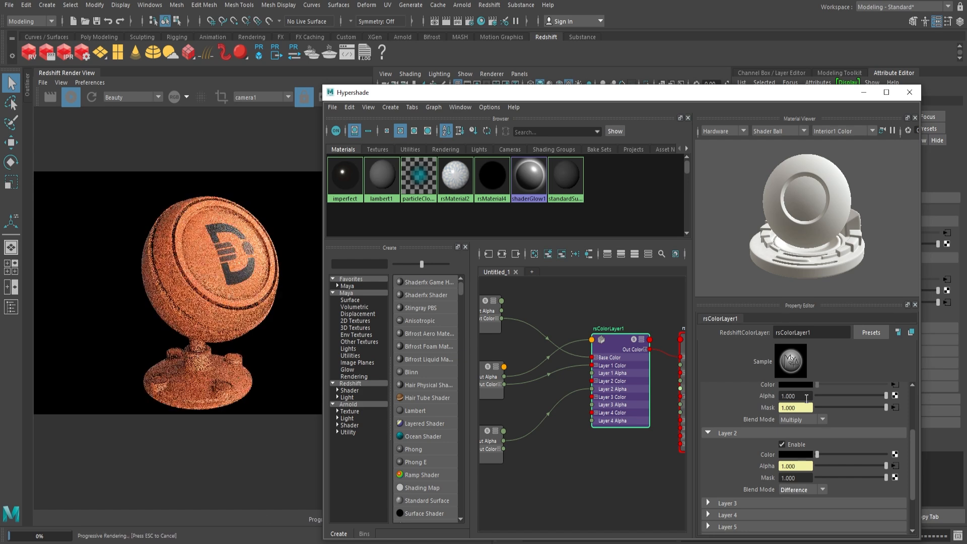
{"action": "key", "text": "Down"}
{"action": "key", "text": "Down"}
Create a ramp texture node, delete its 2D placement node, and move the ramp next to the grunge02.jpg texture.
{"action": "scroll", "coordinate": [571, 447], "scroll_direction": "down", "scroll_amount": 4}
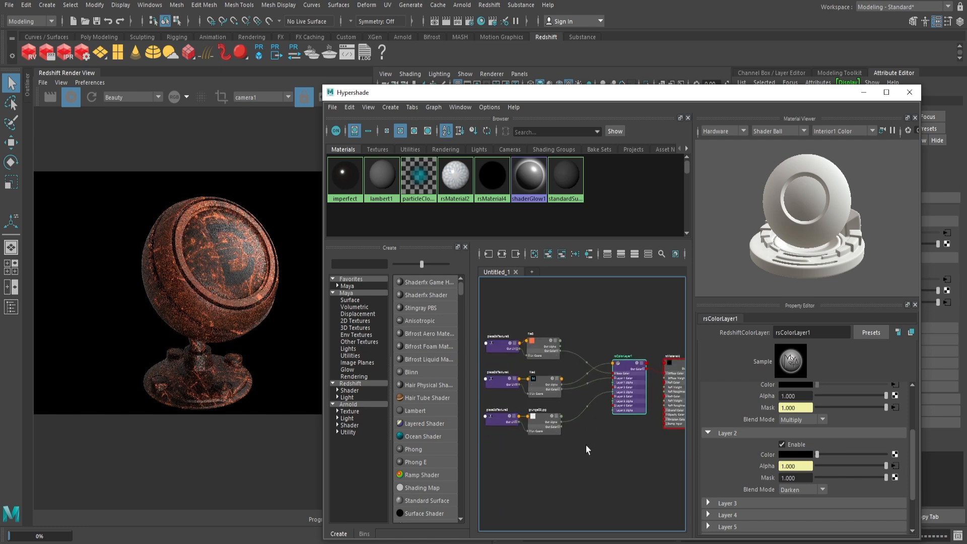
{"action": "scroll", "coordinate": [574, 450], "scroll_direction": "up", "scroll_amount": 4}
{"action": "key", "text": "Tab"}
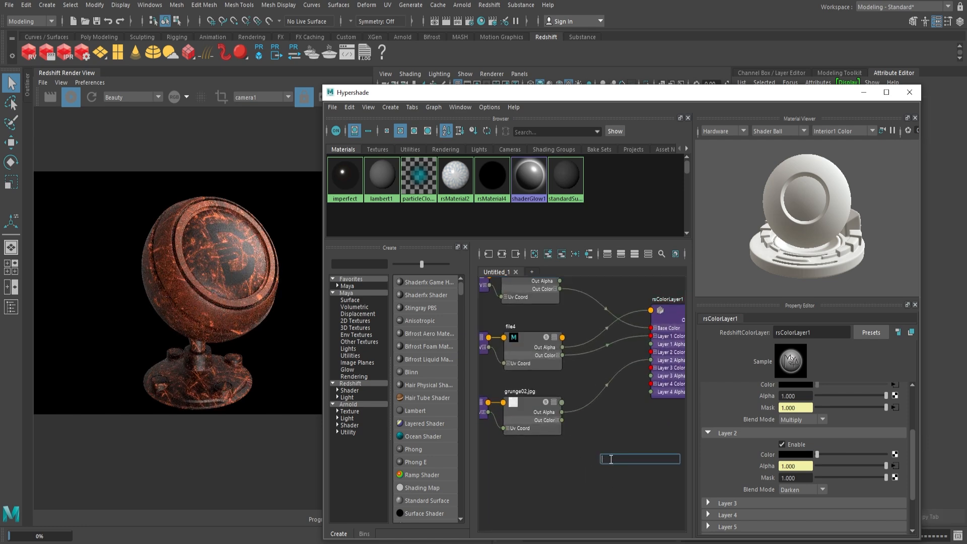
{"action": "type", "text": "ramp"}
{"action": "key", "text": "Down"}
{"action": "key", "text": "Down"}
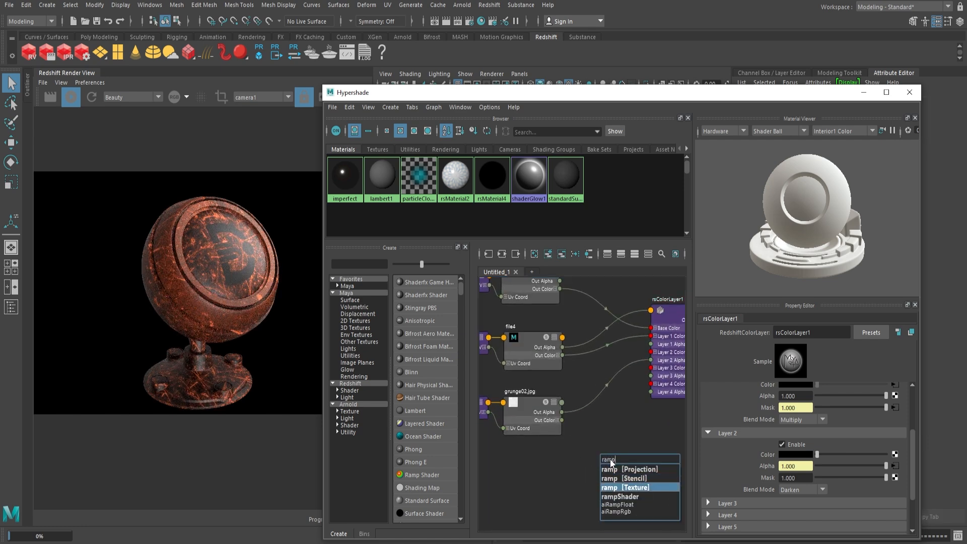
{"action": "key", "text": "Return"}
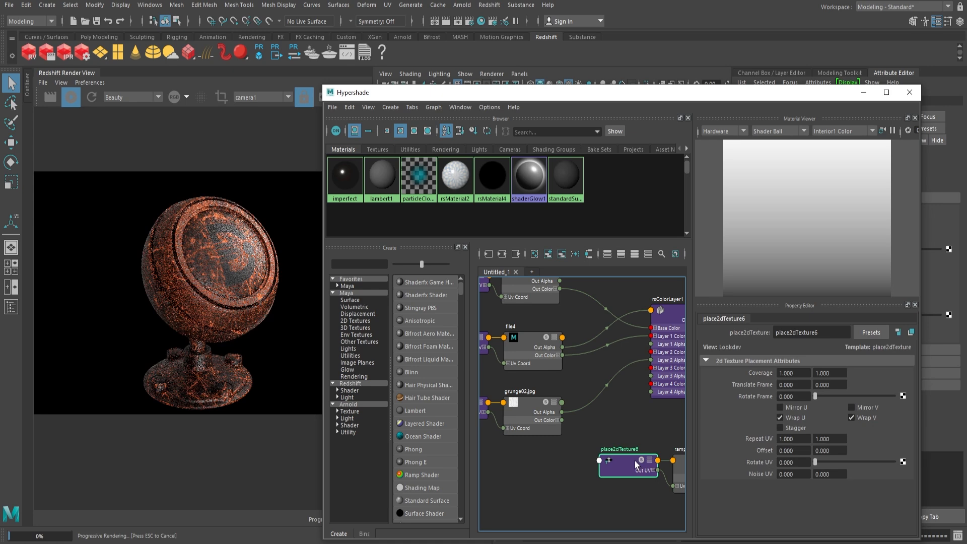
{"action": "key", "text": "Delete"}
{"action": "left_click_drag", "start_coordinate": [675, 472], "coordinate": [590, 434]}
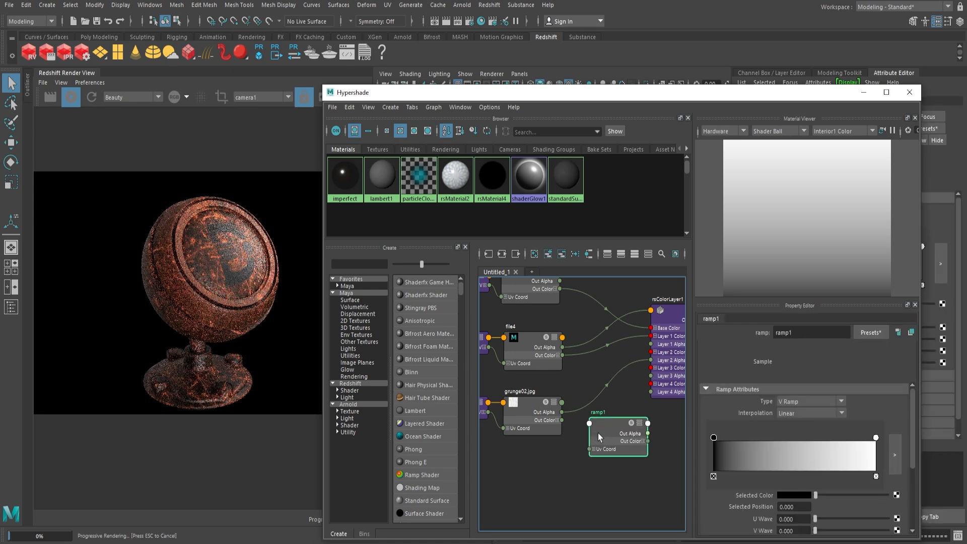
Connect the grunge texture's Out Alpha to the ramp's V Coord and the ramp's Out Alpha to Layer 2 Alpha of rsColorLayer1.
{"action": "scroll", "coordinate": [679, 438], "scroll_direction": "up", "scroll_amount": 3}
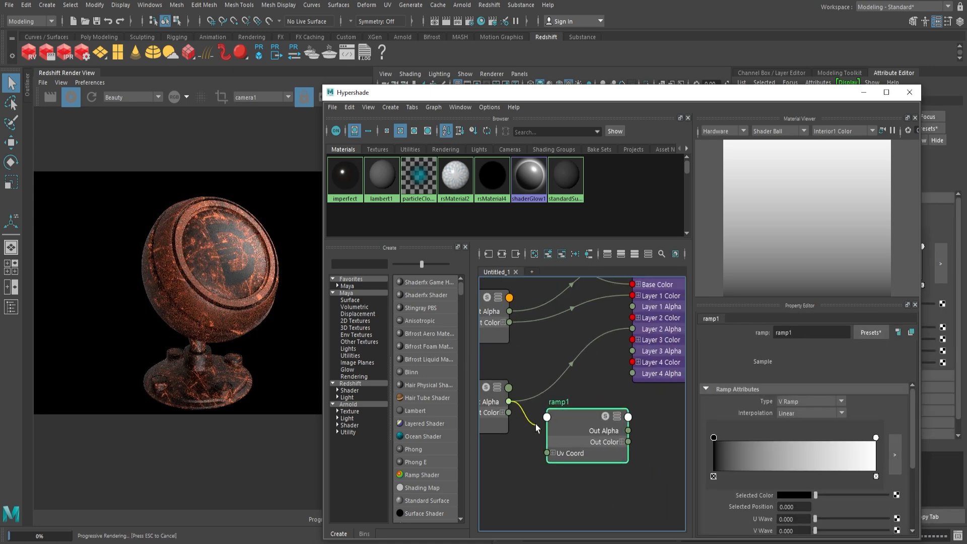
{"action": "left_click", "coordinate": [553, 453]}
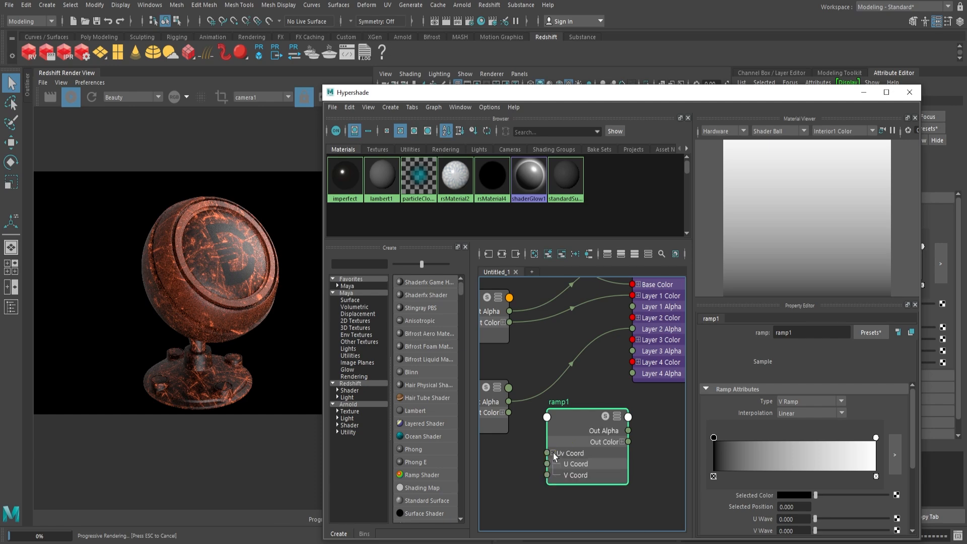
{"action": "left_click_drag", "start_coordinate": [541, 458], "coordinate": [547, 475]}
{"action": "middle_click_drag", "start_coordinate": [638, 405], "coordinate": [572, 425], "text": "alt"}
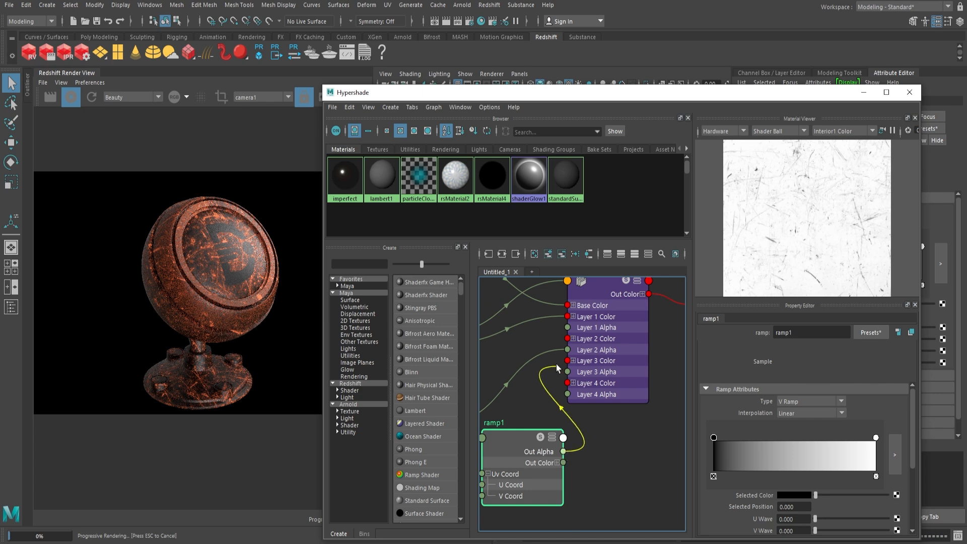
{"action": "left_click_drag", "start_coordinate": [557, 368], "coordinate": [567, 349]}
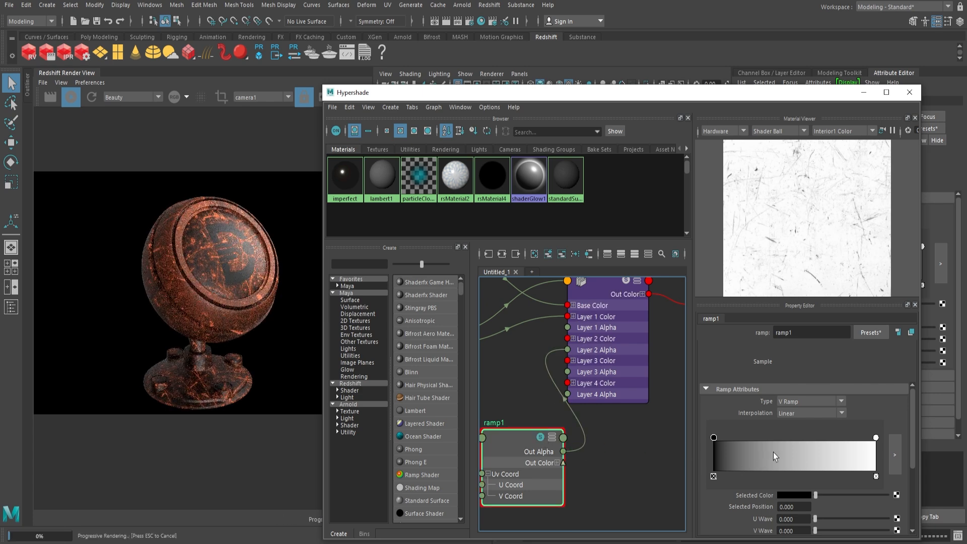
Reshape the ramp into a narrow white-to-grey transition, with white on the low side and its stop at position 0.687.
{"action": "left_click_drag", "start_coordinate": [713, 437], "coordinate": [814, 444]}
{"action": "left_click_drag", "start_coordinate": [875, 437], "coordinate": [812, 439]}
{"action": "mouse_move", "coordinate": [805, 438]}
{"action": "left_mouse_down"}
{"action": "mouse_move", "coordinate": [771, 440]}
{"action": "mouse_move", "coordinate": [797, 439]}
{"action": "left_mouse_up"}
{"action": "left_click", "coordinate": [813, 439]}
{"action": "left_click_drag", "start_coordinate": [816, 495], "coordinate": [827, 495]}
{"action": "left_click_drag", "start_coordinate": [812, 438], "coordinate": [840, 439]}
{"action": "left_click_drag", "start_coordinate": [797, 438], "coordinate": [825, 439]}
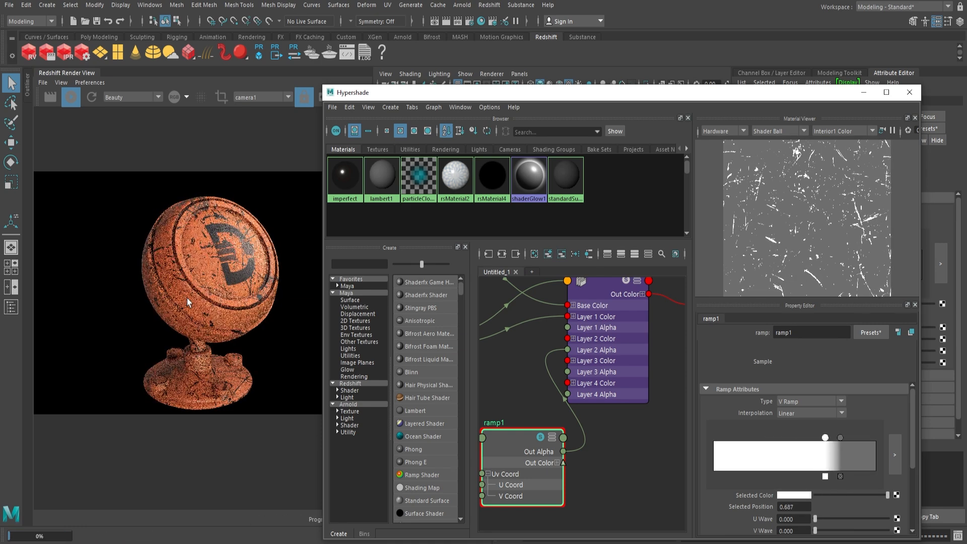
Create a second RedshiftMaterial and arrange it with its shading group below rsMaterial4.
{"action": "scroll", "coordinate": [594, 397], "scroll_direction": "down", "scroll_amount": 7}
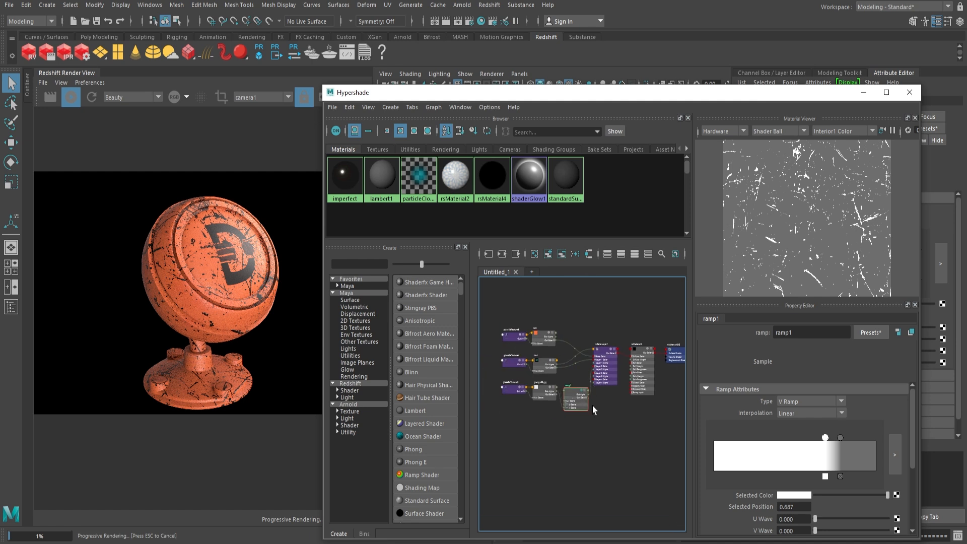
{"action": "scroll", "coordinate": [593, 408], "scroll_direction": "up", "scroll_amount": 3}
{"action": "middle_click_drag", "start_coordinate": [631, 493], "coordinate": [565, 498], "text": "alt"}
{"action": "key", "text": "Tab"}
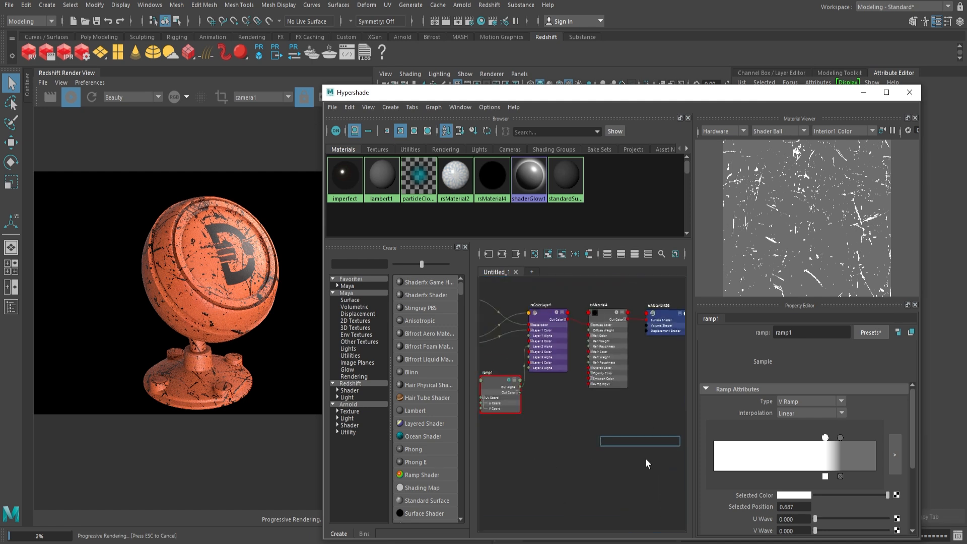
{"action": "type", "text": "mater"}
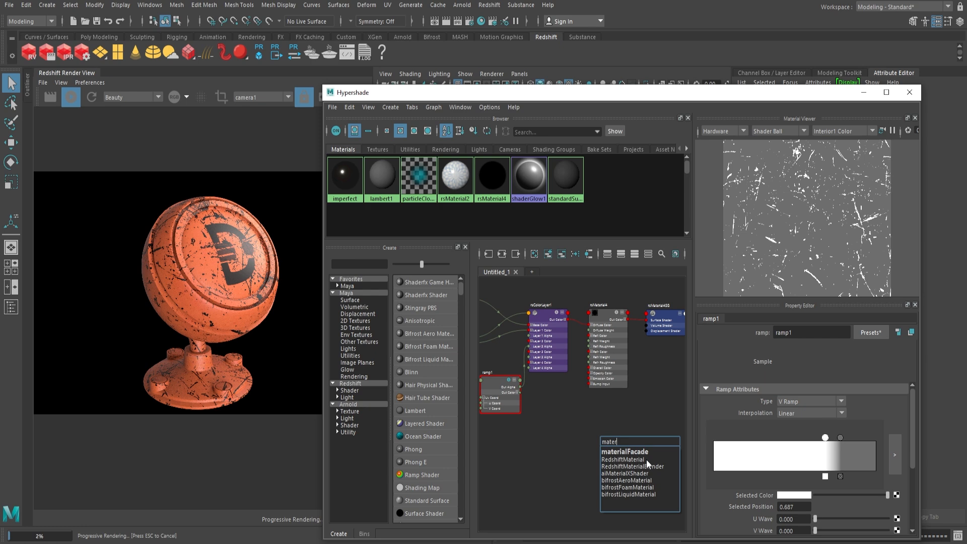
{"action": "left_click", "coordinate": [647, 459]}
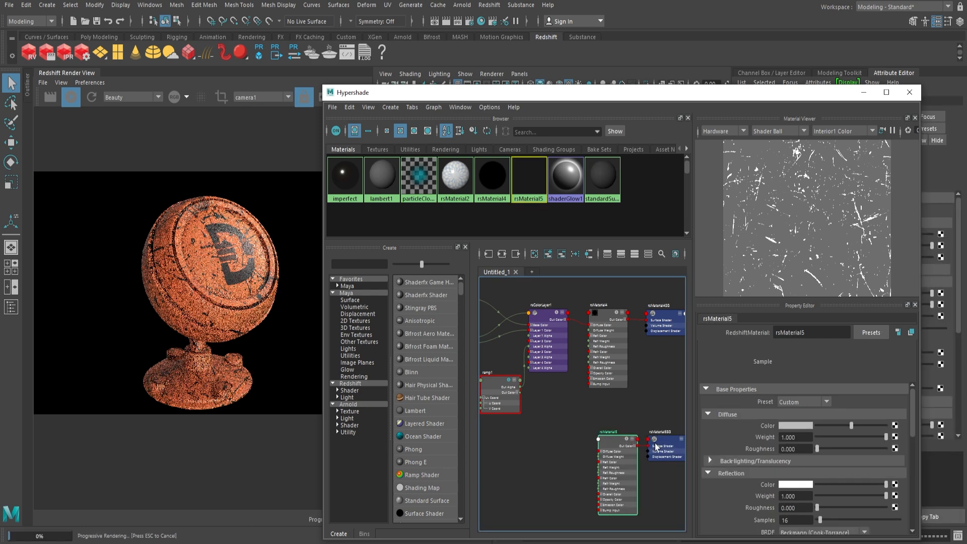
{"action": "left_click", "coordinate": [663, 444], "text": "shift"}
{"action": "left_click_drag", "start_coordinate": [667, 443], "coordinate": [663, 423]}
{"action": "scroll", "coordinate": [634, 404], "scroll_direction": "up", "scroll_amount": 2}
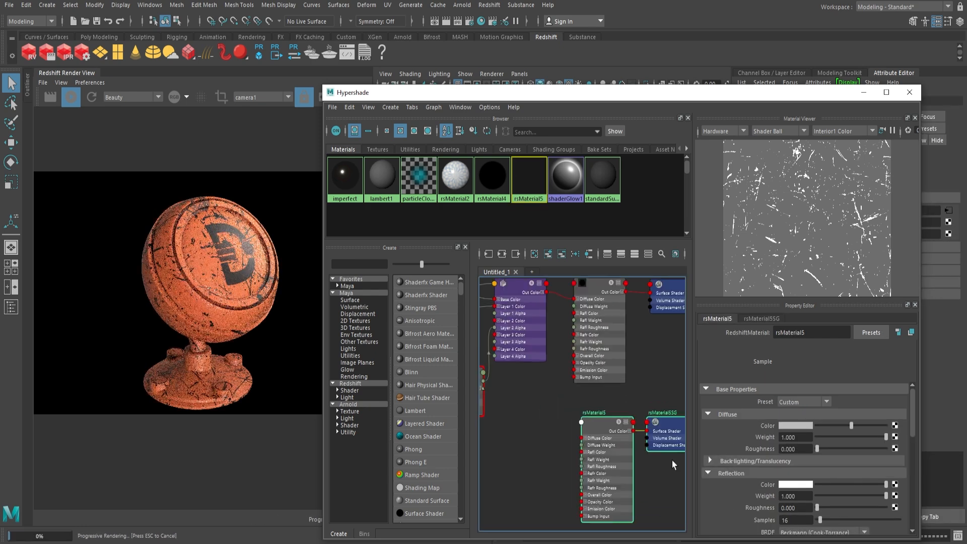
Create a RedshiftMaterialBlender node and place it beside the two Redshift materials.
{"action": "middle_click_drag", "start_coordinate": [673, 464], "coordinate": [615, 456], "text": "alt"}
{"action": "scroll", "coordinate": [616, 446], "scroll_direction": "up", "scroll_amount": 1}
{"action": "middle_click_drag", "start_coordinate": [622, 414], "coordinate": [622, 451], "text": "alt"}
{"action": "left_click", "coordinate": [619, 401]}
{"action": "key", "text": "Tab"}
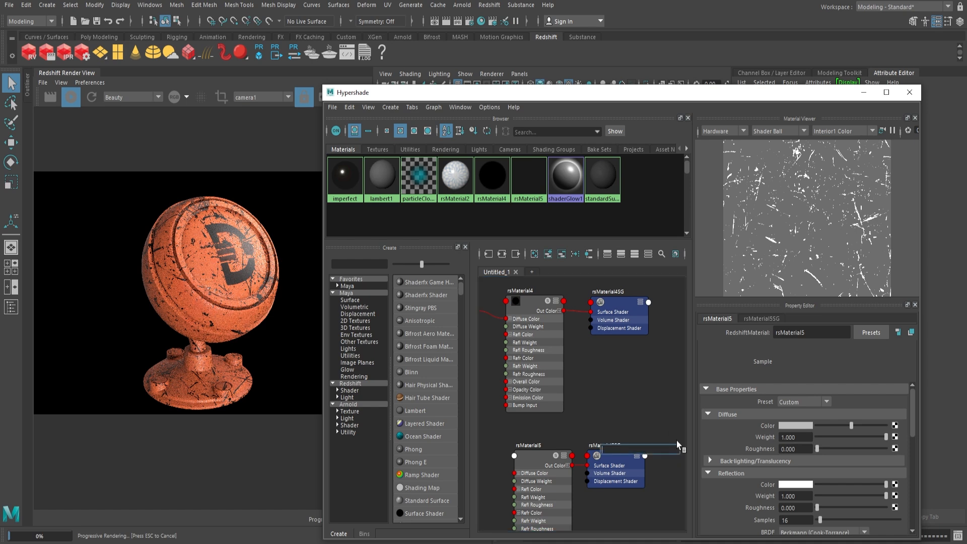
{"action": "type", "text": "mate"}
{"action": "key", "text": "Down"}
{"action": "key", "text": "Down"}
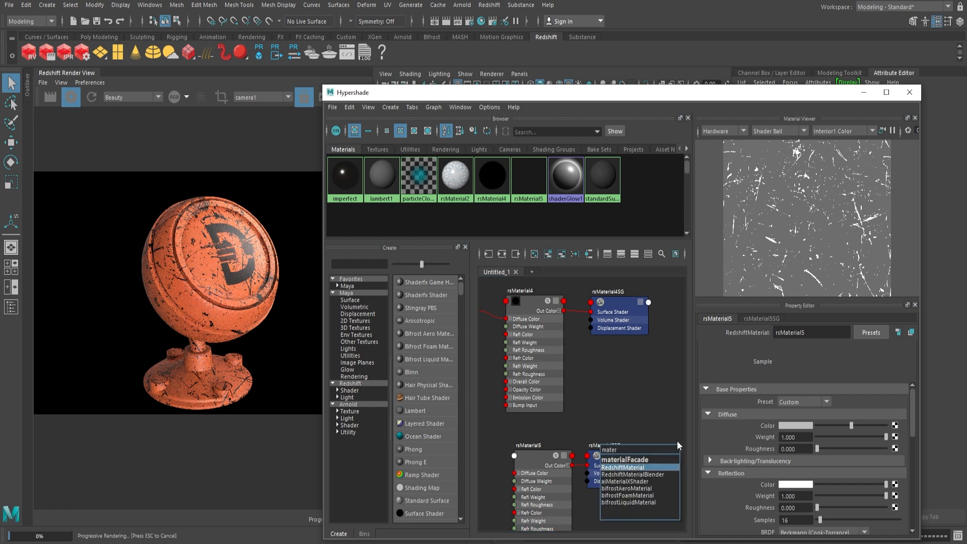
{"action": "key", "text": "Return"}
{"action": "scroll", "coordinate": [655, 438], "scroll_direction": "down", "scroll_amount": 2}
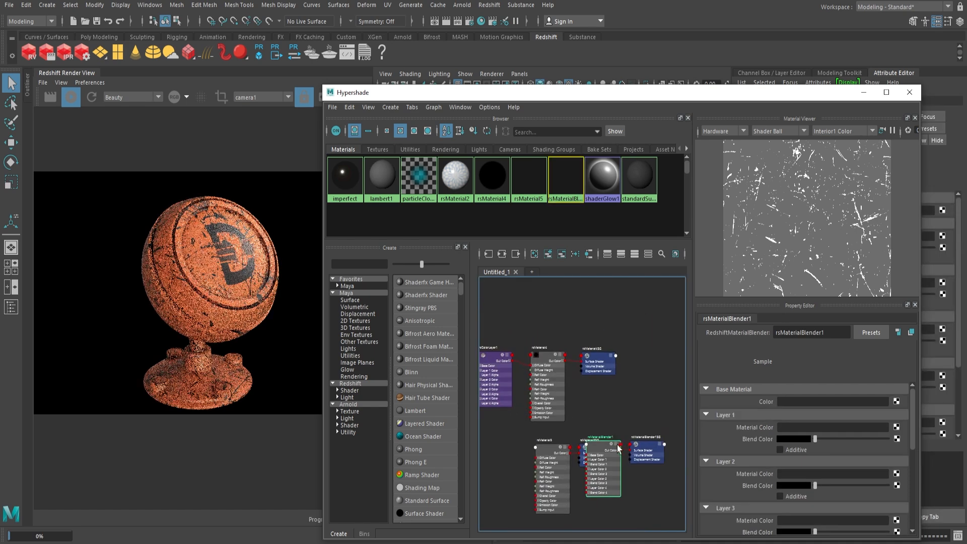
{"action": "left_click_drag", "start_coordinate": [607, 448], "coordinate": [626, 391]}
{"action": "scroll", "coordinate": [626, 391], "scroll_direction": "down", "scroll_amount": 1}
Delete the shading groups of rsMaterial4 and rsMaterial5.
{"action": "left_click", "coordinate": [603, 367]}
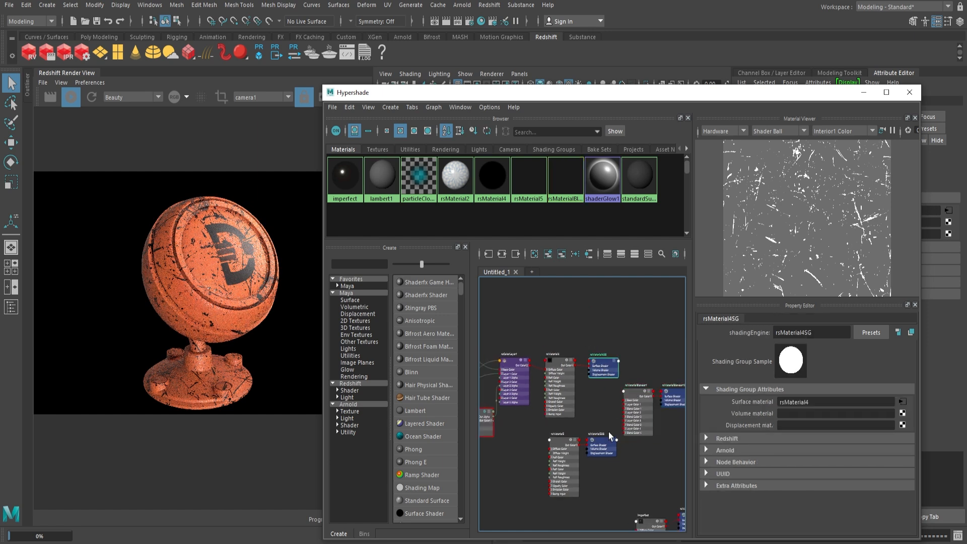
{"action": "left_click", "coordinate": [608, 446], "text": "shift"}
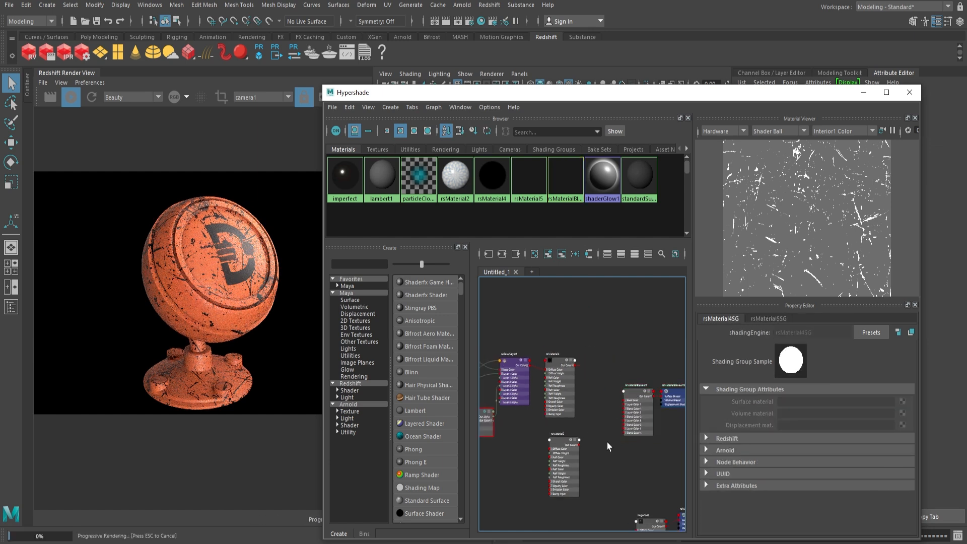
{"action": "key", "text": "Delete"}
Connect rsMaterial5 to the material blender's Layer Color 1 and rsMaterial4 to its Base Color.
{"action": "left_click", "coordinate": [544, 442]}
{"action": "left_click_drag", "start_coordinate": [544, 438], "coordinate": [620, 408]}
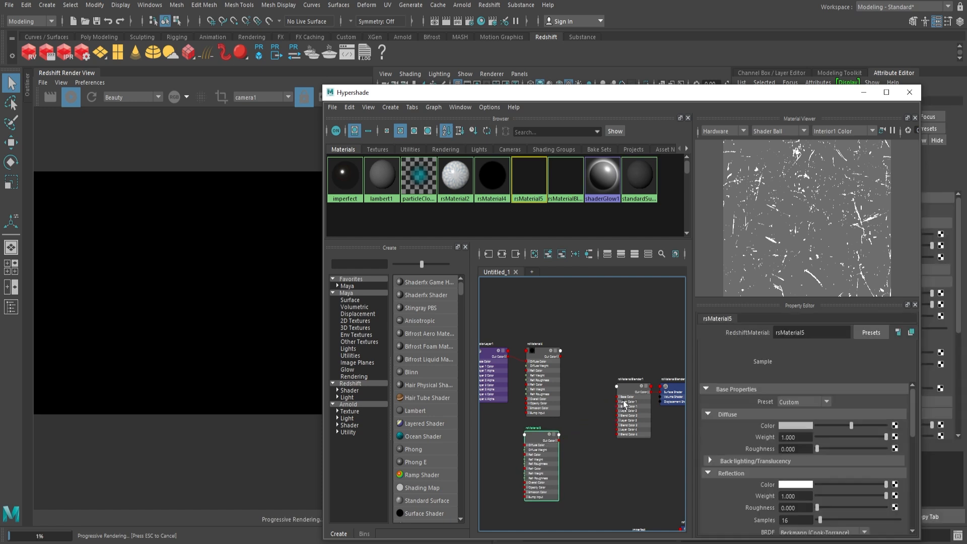
{"action": "left_click_drag", "start_coordinate": [560, 356], "coordinate": [623, 397]}
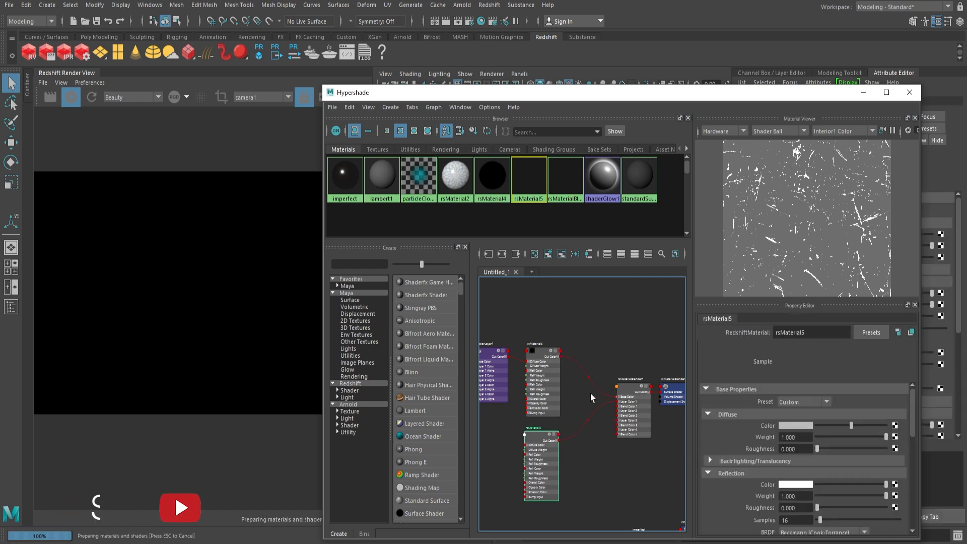
Assign rsMaterialBlender1 to all meshes of the shader ball model in the perspective view.
{"action": "scroll", "coordinate": [590, 394], "scroll_direction": "up", "scroll_amount": 3}
{"action": "middle_click_drag", "start_coordinate": [630, 428], "coordinate": [544, 426], "text": "alt"}
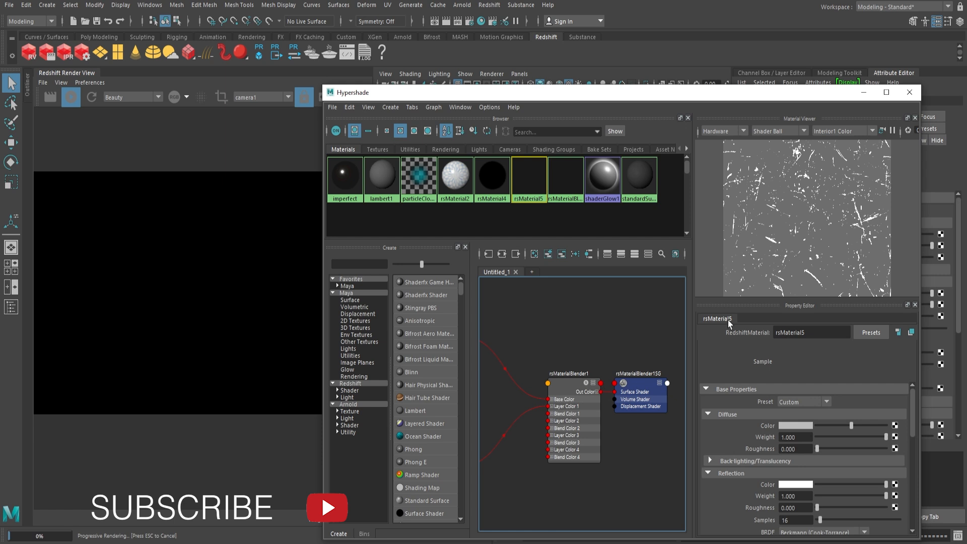
{"action": "left_click", "coordinate": [861, 93]}
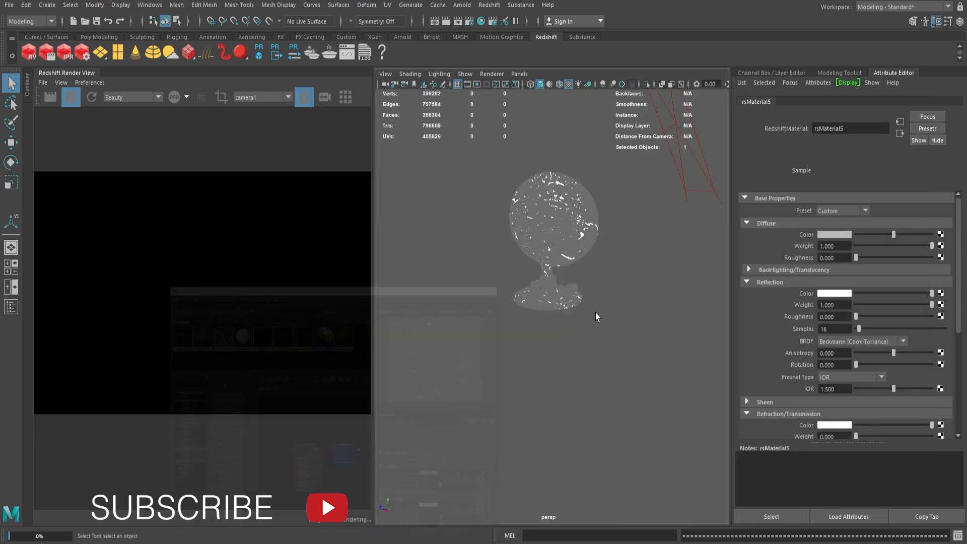
{"action": "right_click", "coordinate": [548, 226]}
{"action": "left_click_drag", "start_coordinate": [502, 149], "coordinate": [633, 313]}
{"action": "right_click_drag", "start_coordinate": [555, 224], "coordinate": [603, 208]}
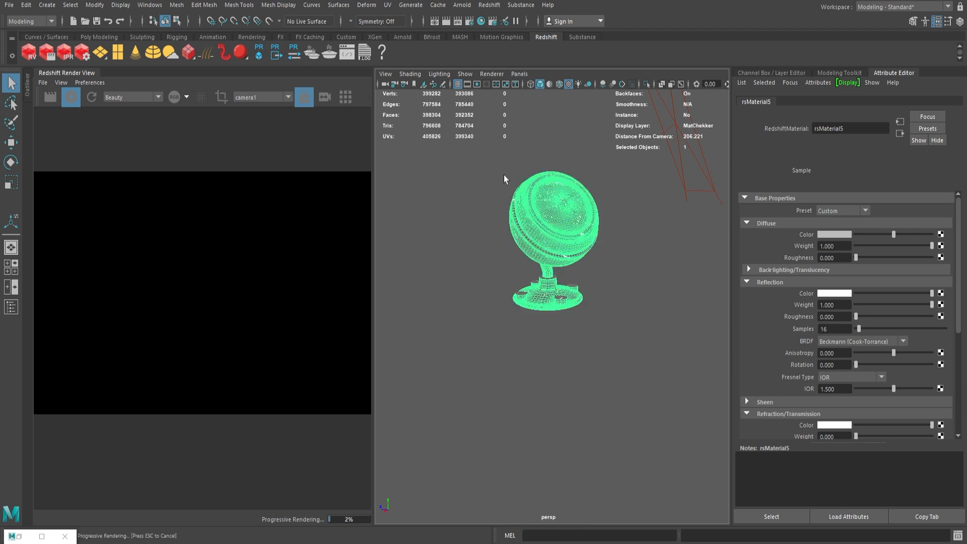
{"action": "left_click_drag", "start_coordinate": [480, 154], "coordinate": [642, 344]}
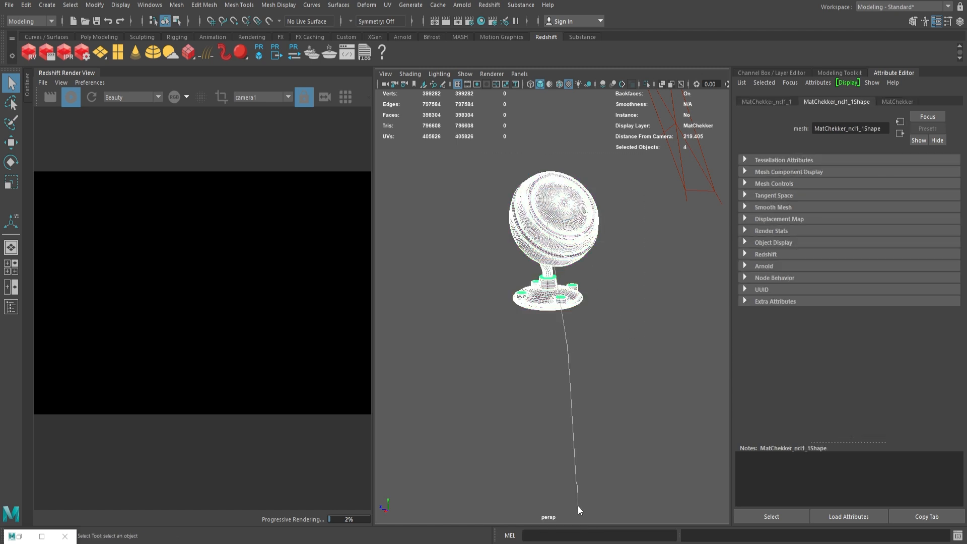
{"action": "right_click_drag", "start_coordinate": [578, 505], "coordinate": [626, 521]}
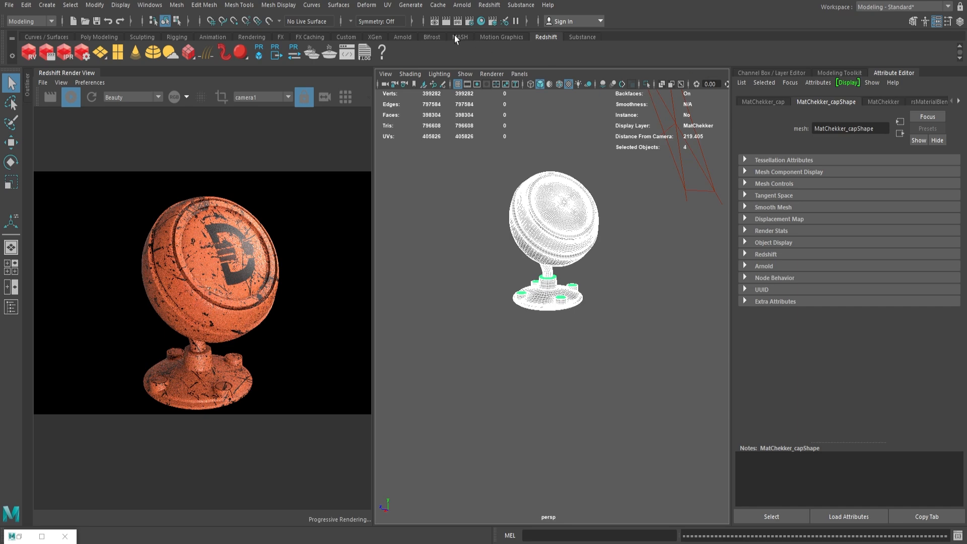
Reopen Hypershade and apply the Aluminium preset to rsMaterial5.
{"action": "left_click", "coordinate": [483, 23]}
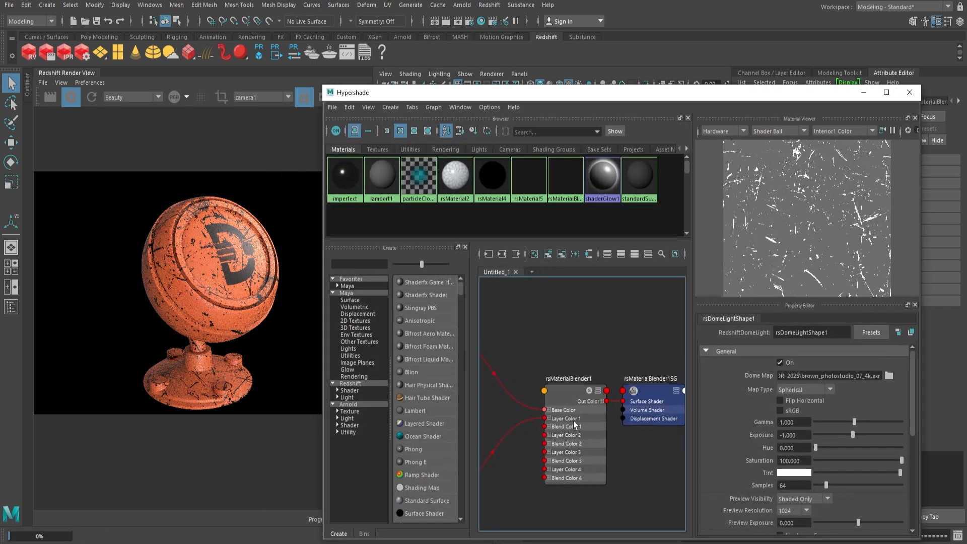
{"action": "scroll", "coordinate": [615, 375], "scroll_direction": "down", "scroll_amount": 2}
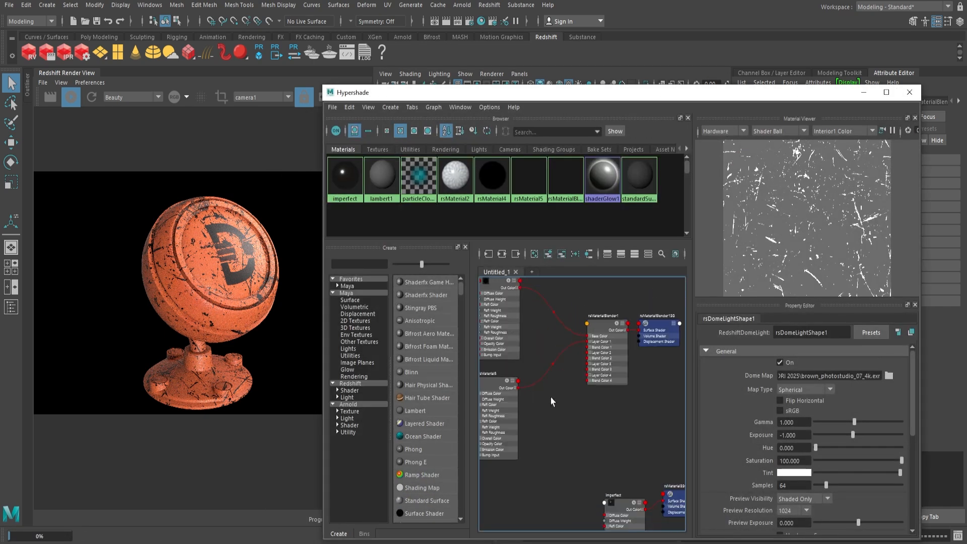
{"action": "left_click", "coordinate": [502, 389]}
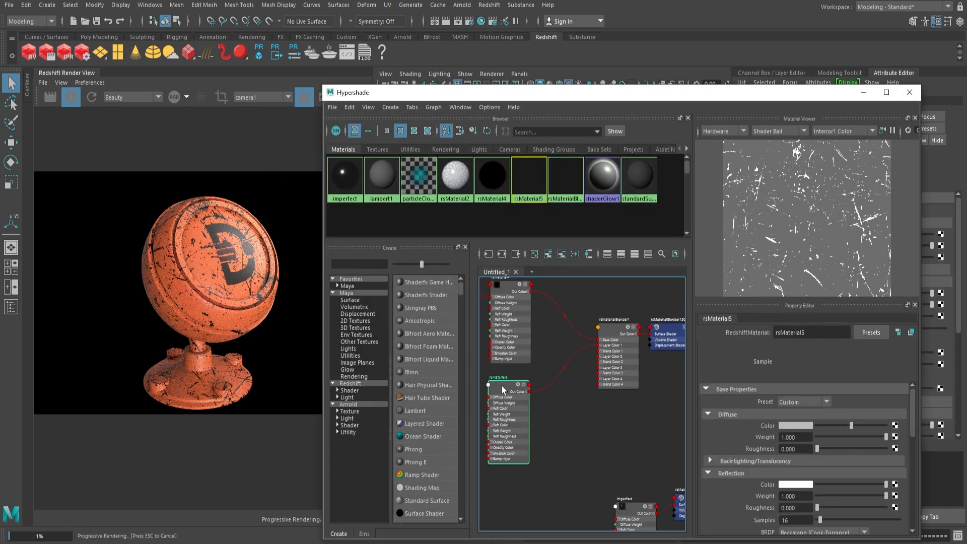
{"action": "left_click", "coordinate": [814, 403]}
{"action": "left_click", "coordinate": [812, 457]}
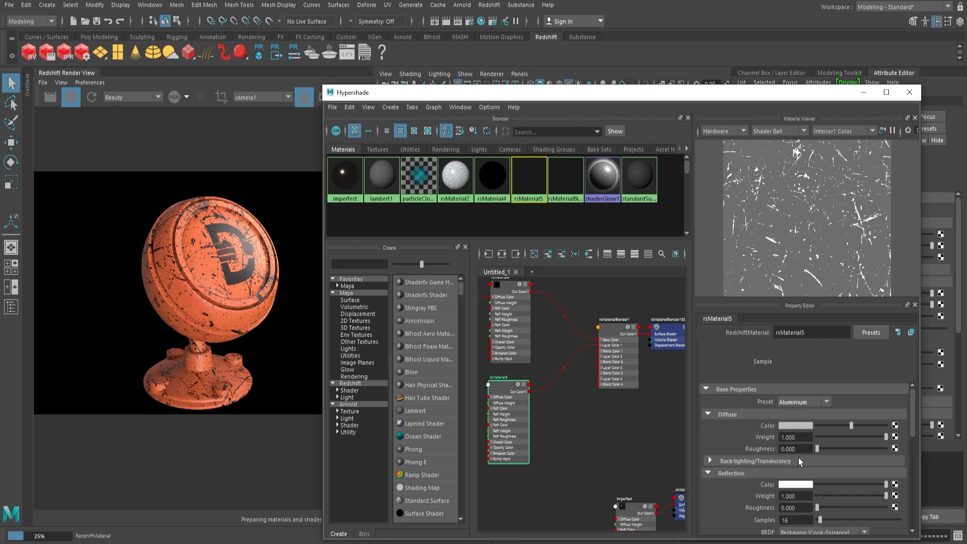
Create a checker texture node with its 2D placement below rsMaterialBlender1.
{"action": "scroll", "coordinate": [538, 414], "scroll_direction": "up", "scroll_amount": 3}
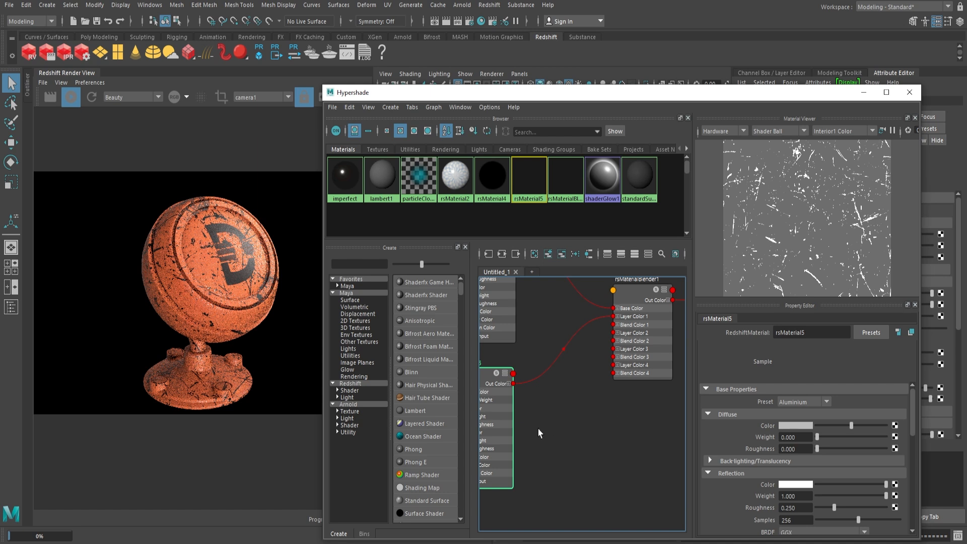
{"action": "left_click", "coordinate": [573, 419]}
{"action": "key", "text": "Tab"}
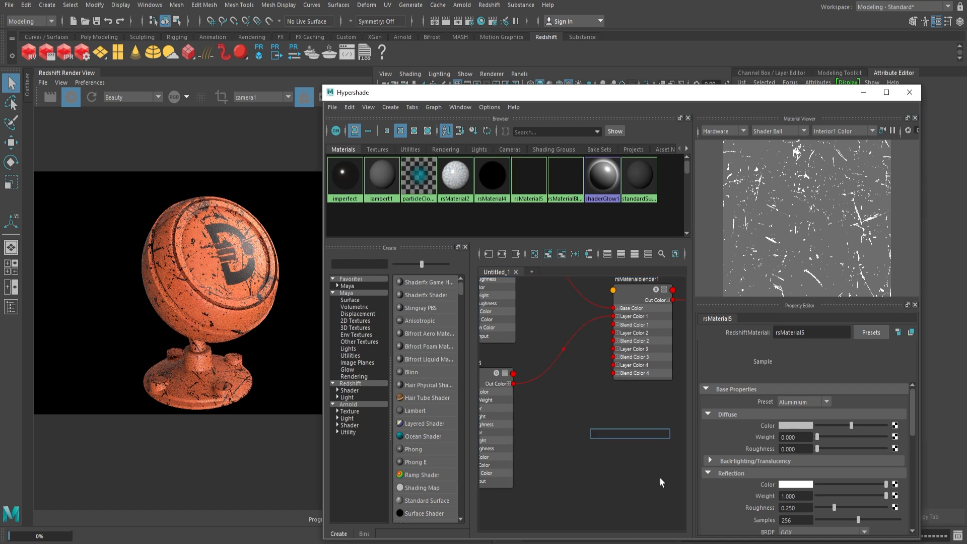
{"action": "type", "text": "chec"}
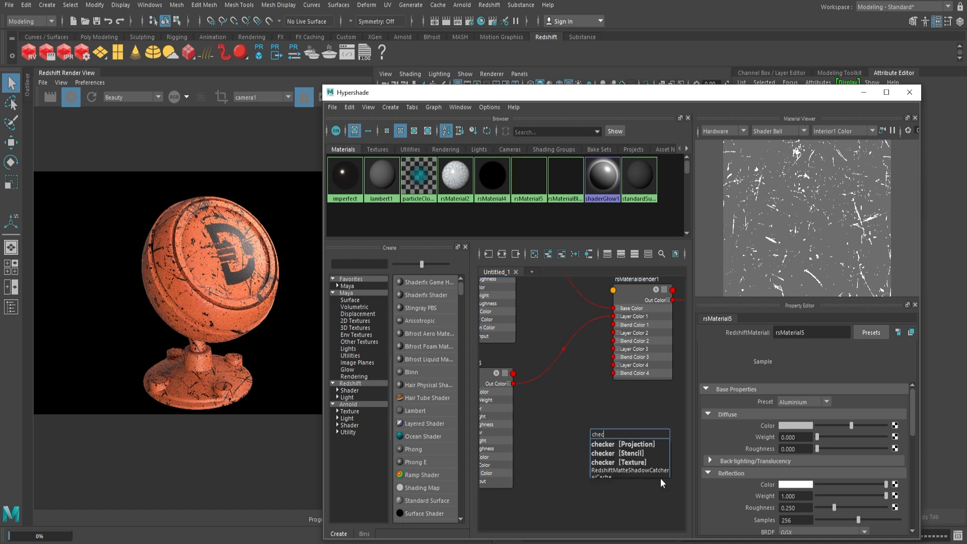
{"action": "key", "text": "Down"}
{"action": "key", "text": "Down"}
{"action": "key", "text": "Down"}
{"action": "key", "text": "Return"}
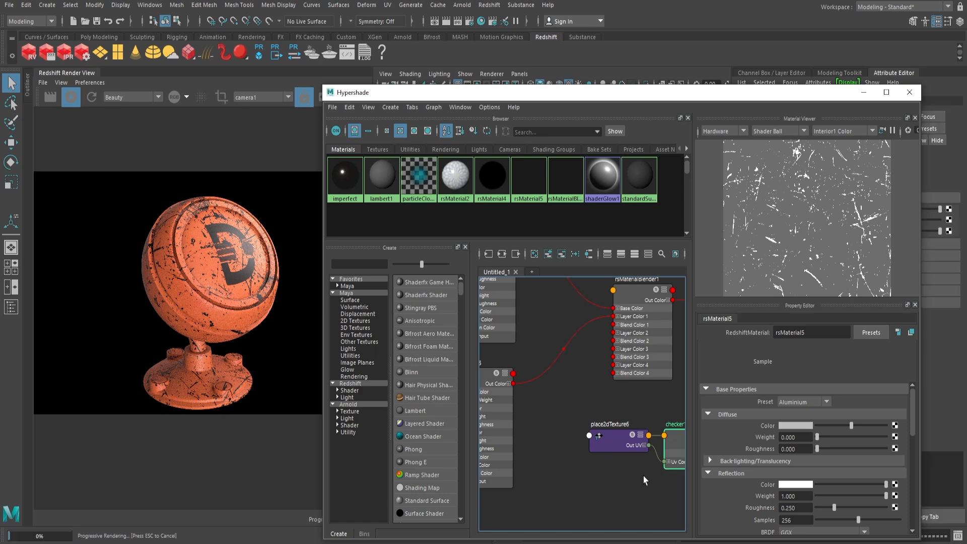
Connect the checker texture to the Layer 1 Blend Color of rsMaterialBlender1.
{"action": "middle_click_drag", "start_coordinate": [639, 466], "coordinate": [576, 438], "text": "alt"}
{"action": "scroll", "coordinate": [599, 406], "scroll_direction": "up", "scroll_amount": 2}
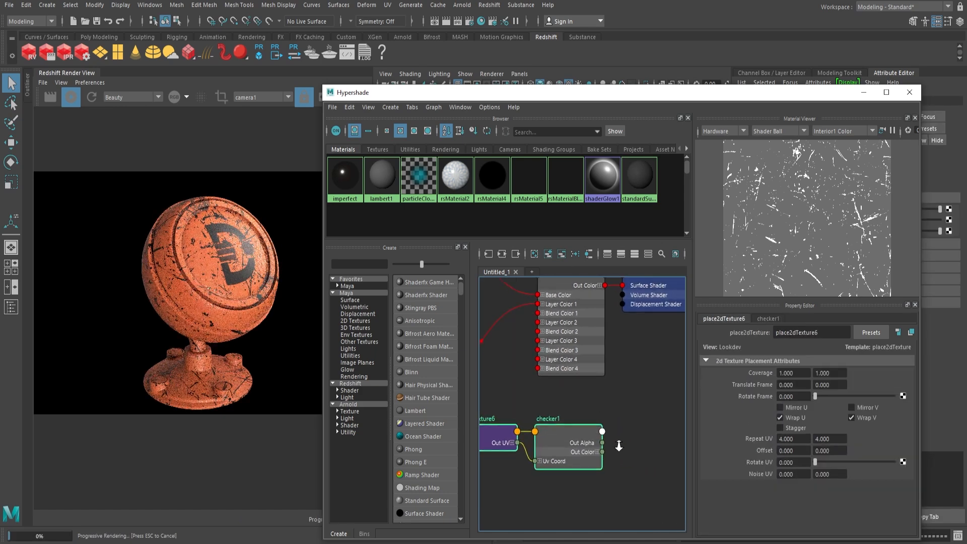
{"action": "left_click", "coordinate": [569, 286]}
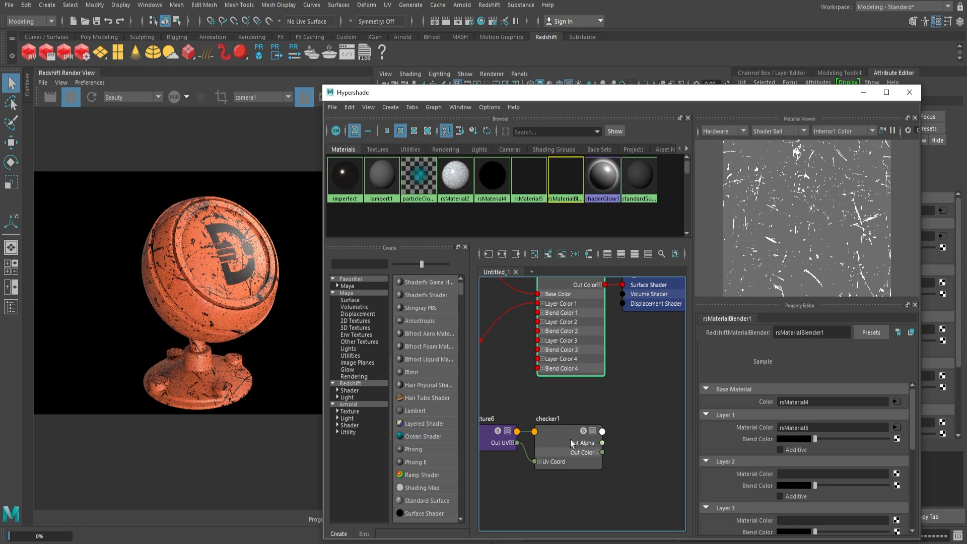
{"action": "middle_click_drag", "start_coordinate": [572, 444], "coordinate": [752, 443]}
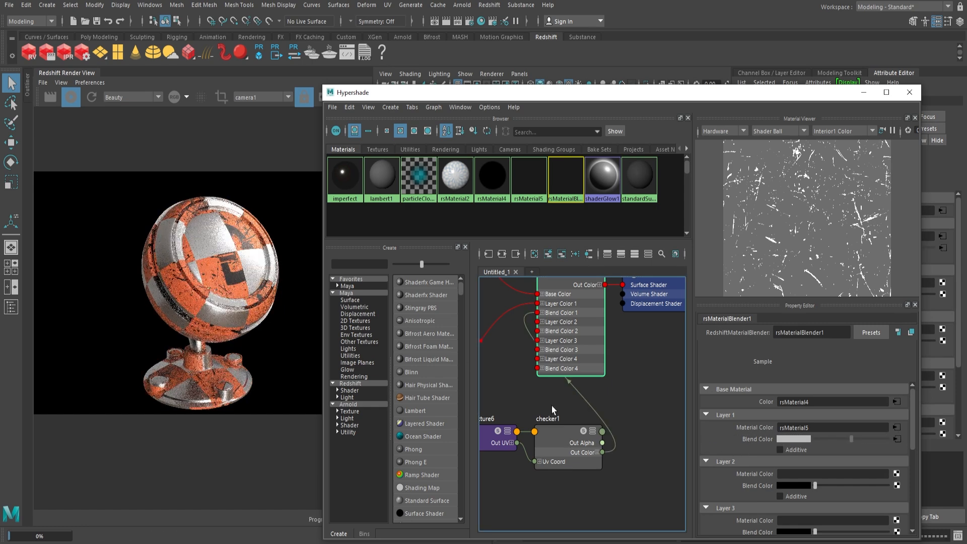
Delete the checker texture and its placement node from the graph.
{"action": "scroll", "coordinate": [541, 421], "scroll_direction": "down", "scroll_amount": 2}
{"action": "left_click", "coordinate": [595, 455]}
{"action": "key", "text": "Delete"}
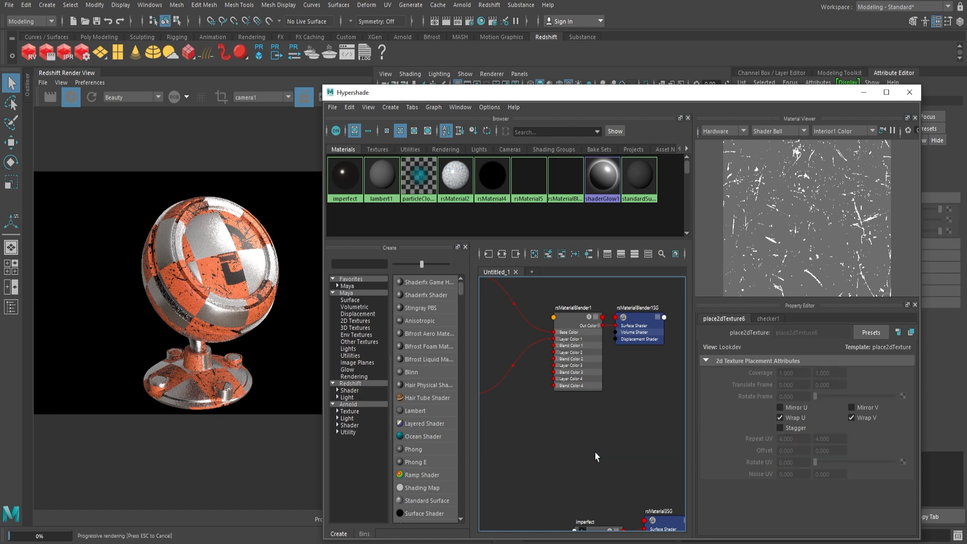
Set the Layer 1 Blend Color of rsMaterialBlender1 to black.
{"action": "right_click_drag", "start_coordinate": [579, 422], "coordinate": [510, 422], "text": "alt"}
{"action": "middle_click_drag", "start_coordinate": [510, 422], "coordinate": [618, 437], "text": "alt"}
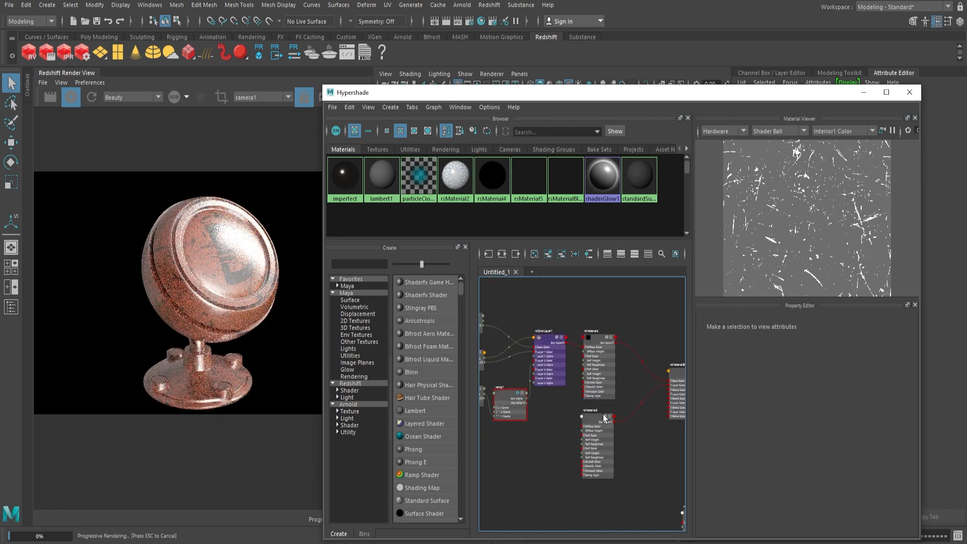
{"action": "left_click", "coordinate": [672, 383]}
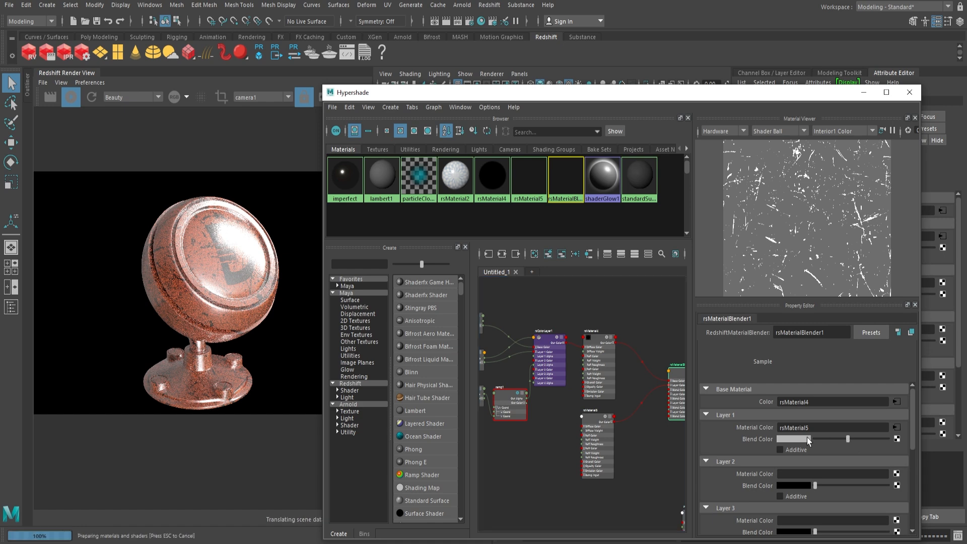
{"action": "left_click_drag", "start_coordinate": [854, 443], "coordinate": [809, 442]}
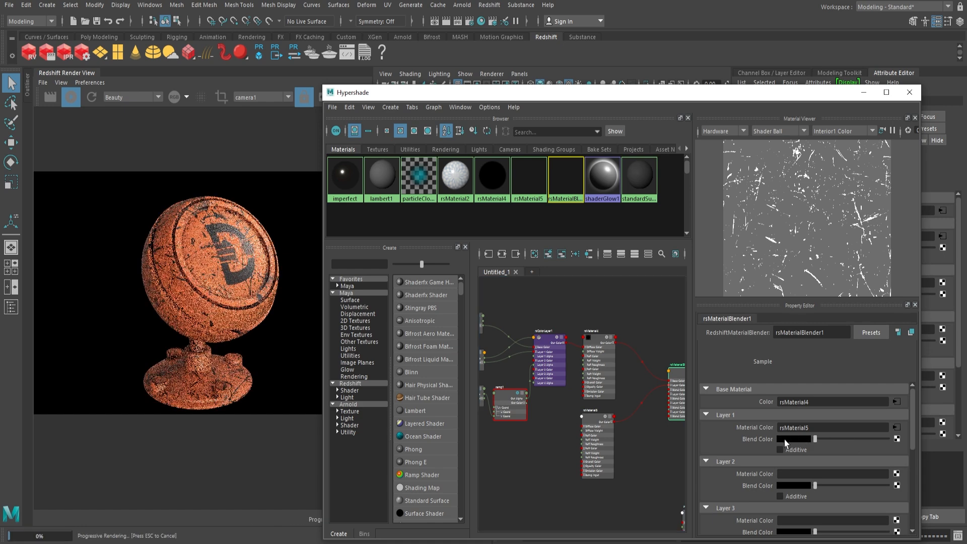
Connect the logo file texture (file4) to the Layer 1 Blend Color of rsMaterialBlender1.
{"action": "scroll", "coordinate": [532, 414], "scroll_direction": "down", "scroll_amount": 1}
{"action": "left_click_drag", "start_coordinate": [490, 385], "coordinate": [579, 411], "text": "alt"}
{"action": "scroll", "coordinate": [579, 409], "scroll_direction": "up", "scroll_amount": 5}
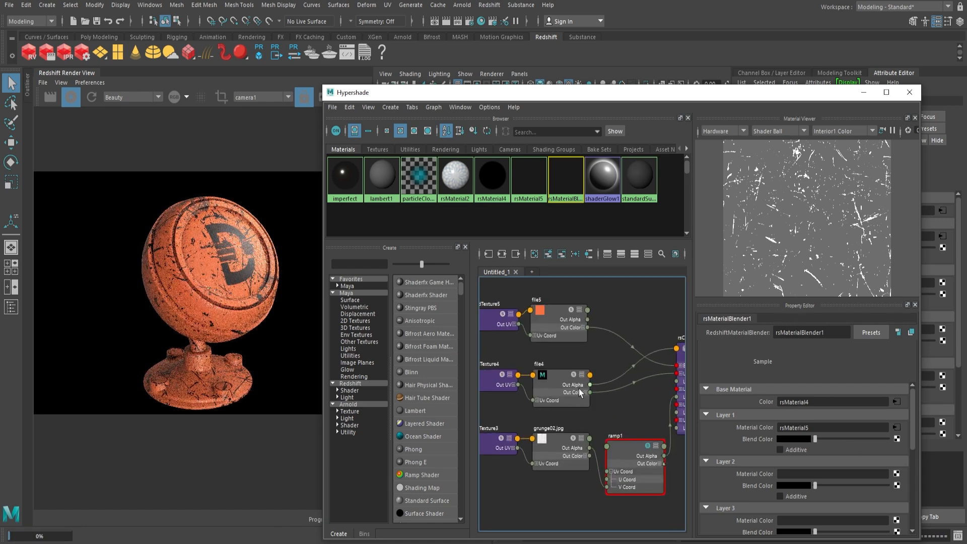
{"action": "scroll", "coordinate": [593, 399], "scroll_direction": "down", "scroll_amount": 5}
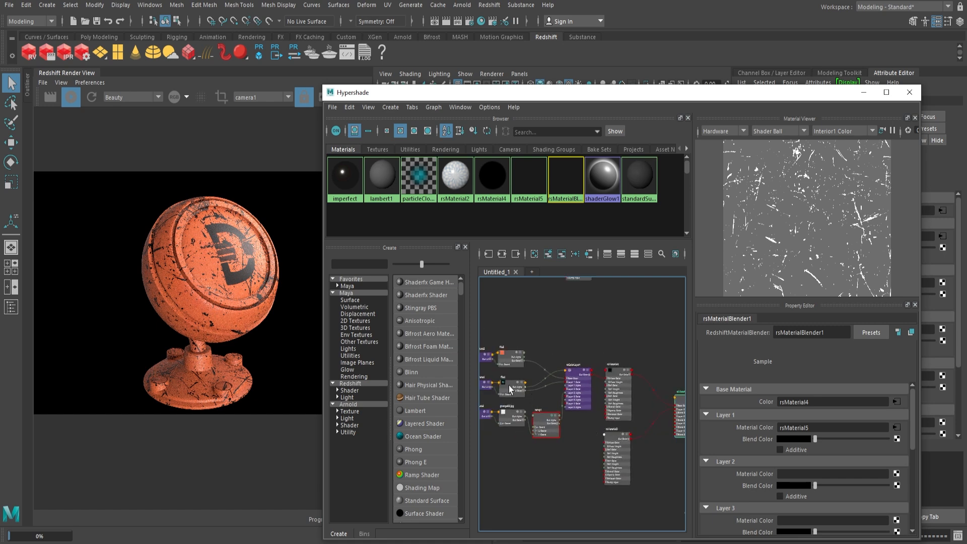
{"action": "middle_click_drag", "start_coordinate": [786, 443], "coordinate": [785, 444]}
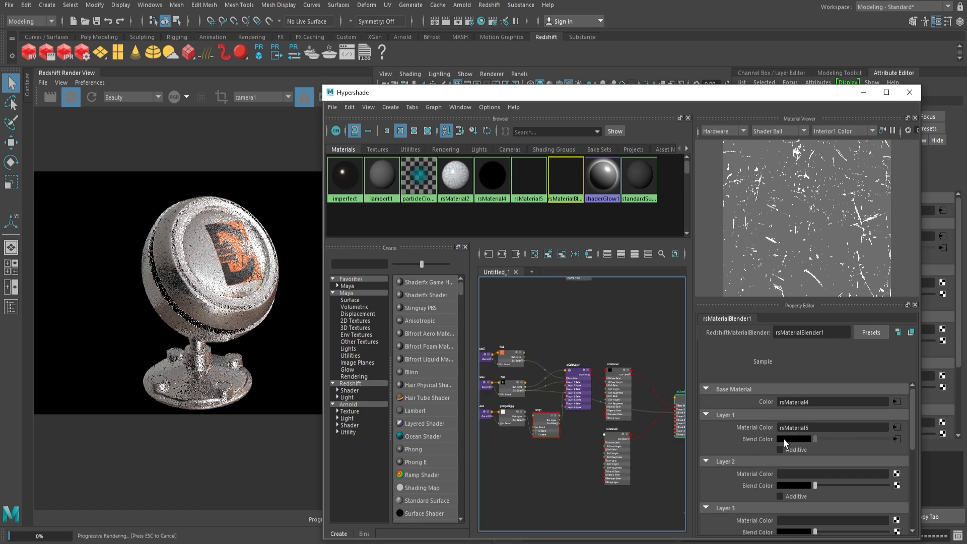
Set the color space of the logouv2.png file texture to Raw.
{"action": "left_click", "coordinate": [897, 440]}
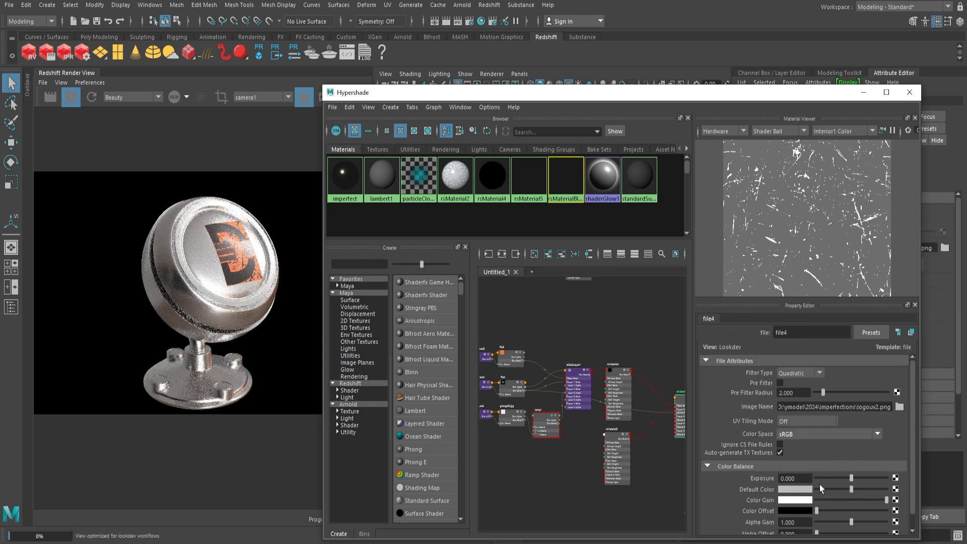
{"action": "left_click", "coordinate": [803, 438]}
{"action": "left_click", "coordinate": [801, 447]}
{"action": "scroll", "coordinate": [801, 451], "scroll_direction": "down", "scroll_amount": 1}
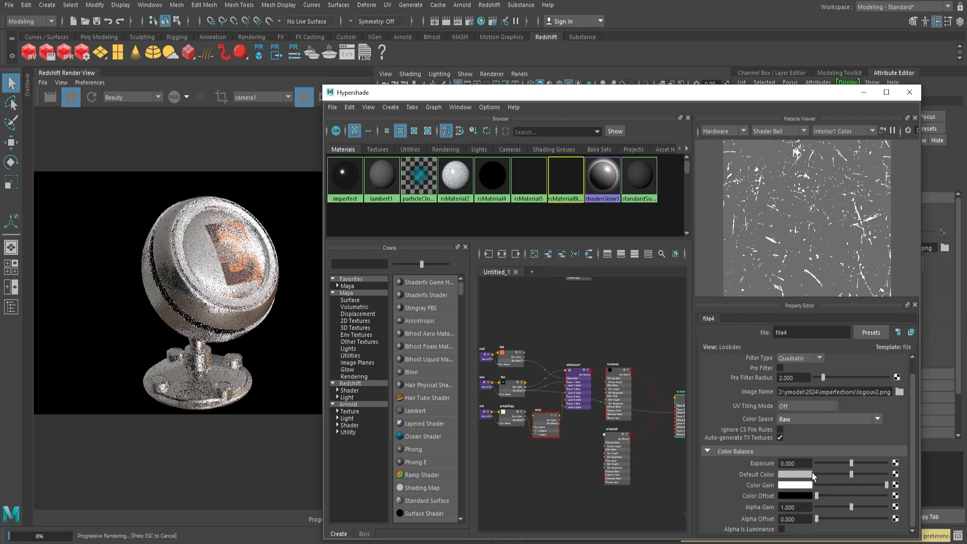
Turn on Invert in the Effects settings of the logouv2.png file texture.
{"action": "left_click_drag", "start_coordinate": [775, 94], "coordinate": [596, 102]}
{"action": "left_click", "coordinate": [786, 398]}
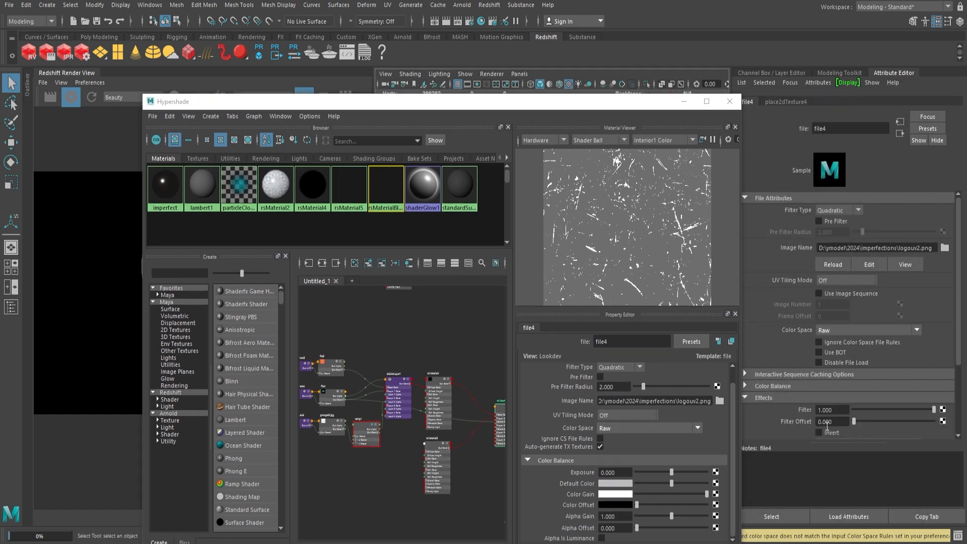
{"action": "left_click_drag", "start_coordinate": [616, 101], "coordinate": [828, 107]}
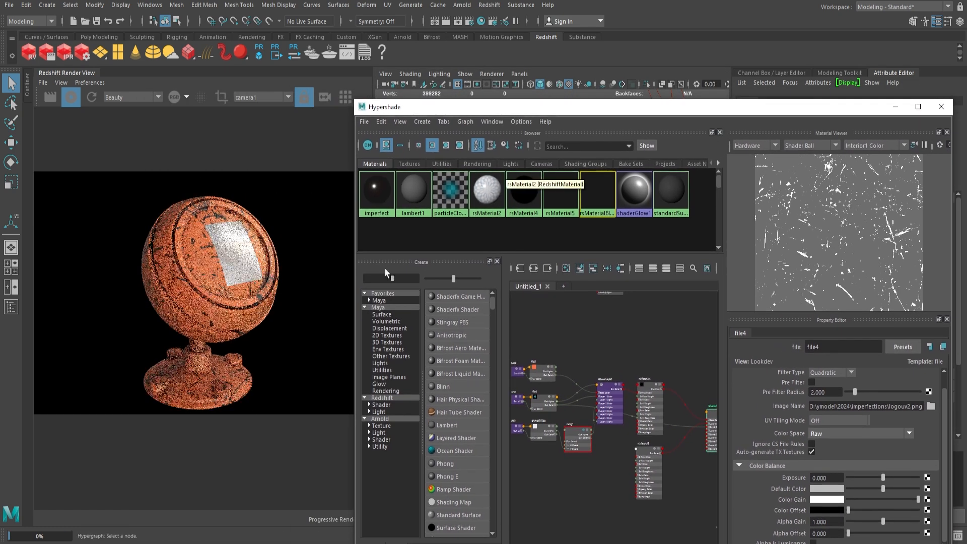
Close Hypershade and assign rsMaterial4 to the main shader ball mesh.
{"action": "left_click", "coordinate": [941, 107]}
{"action": "left_click", "coordinate": [560, 220]}
{"action": "right_click_drag", "start_coordinate": [560, 220], "coordinate": [633, 509]}
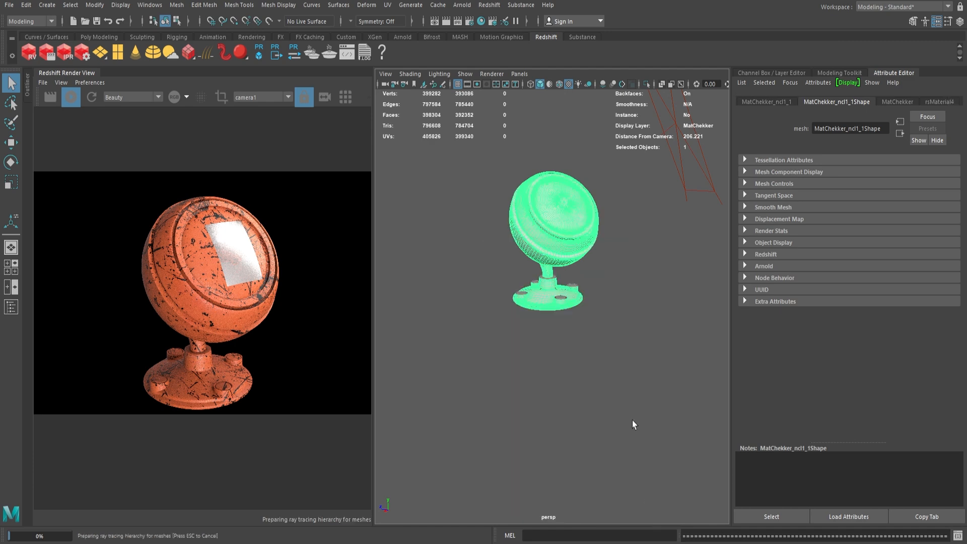
Reopen Hypershade, select rsColorLayer1 and toggle its Layer 2 off and back on to compare the render.
{"action": "left_click", "coordinate": [481, 21]}
{"action": "scroll", "coordinate": [615, 396], "scroll_direction": "up", "scroll_amount": 5}
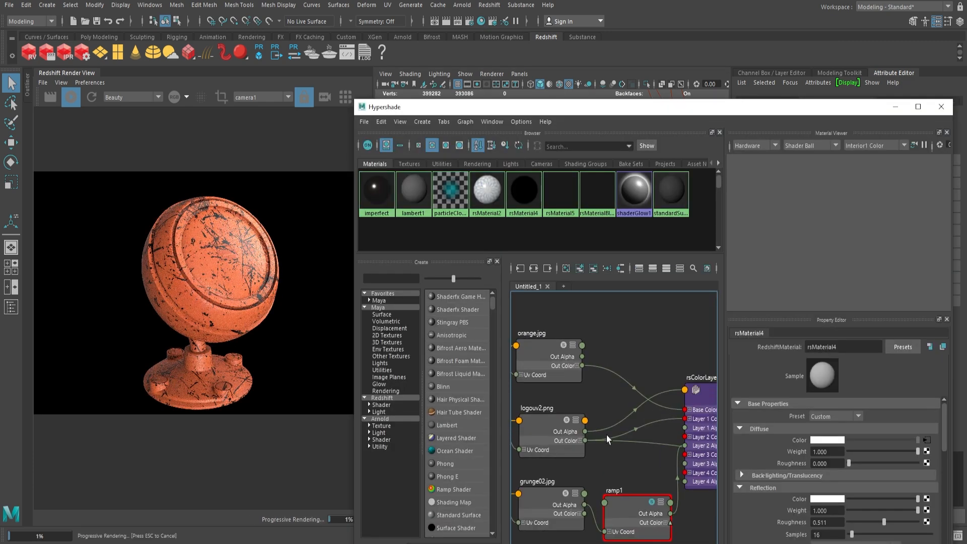
{"action": "middle_click_drag", "start_coordinate": [706, 399], "coordinate": [655, 388], "text": "alt"}
{"action": "left_click", "coordinate": [655, 429]}
{"action": "scroll", "coordinate": [899, 428], "scroll_direction": "down", "scroll_amount": 3}
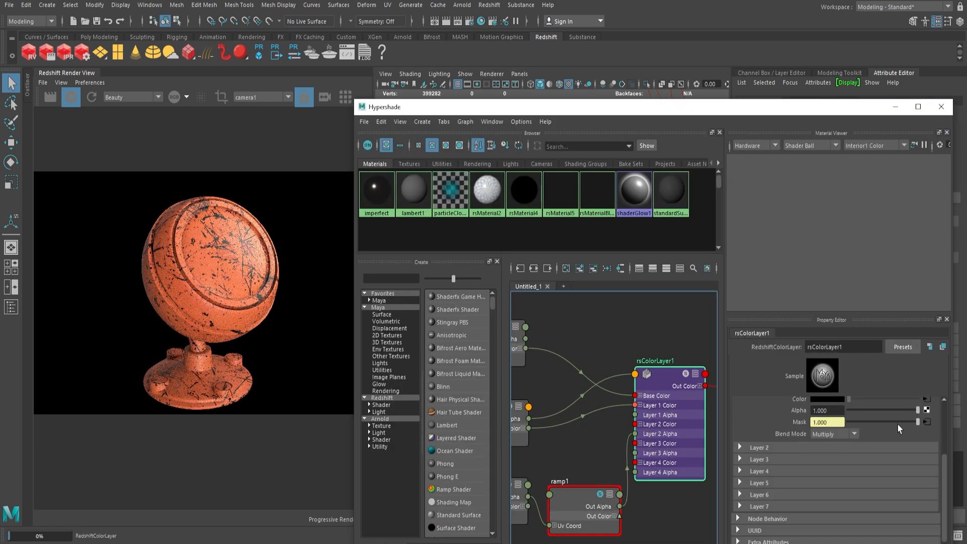
{"action": "scroll", "coordinate": [697, 371], "scroll_direction": "down", "scroll_amount": 1}
{"action": "left_click", "coordinate": [759, 447]}
{"action": "left_click", "coordinate": [833, 434]}
{"action": "left_click", "coordinate": [831, 394]}
{"action": "left_click", "coordinate": [821, 459]}
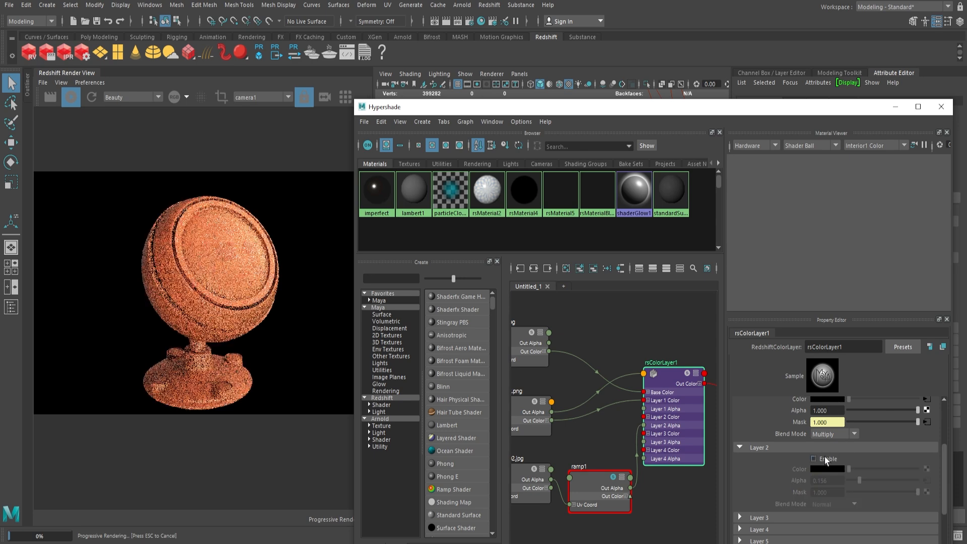
{"action": "left_click", "coordinate": [821, 459]}
Set the Layer 1 blend mode of rsColorLayer1 to Add.
{"action": "left_click", "coordinate": [835, 436]}
{"action": "left_click", "coordinate": [835, 436]}
{"action": "scroll", "coordinate": [577, 412], "scroll_direction": "up", "scroll_amount": 1}
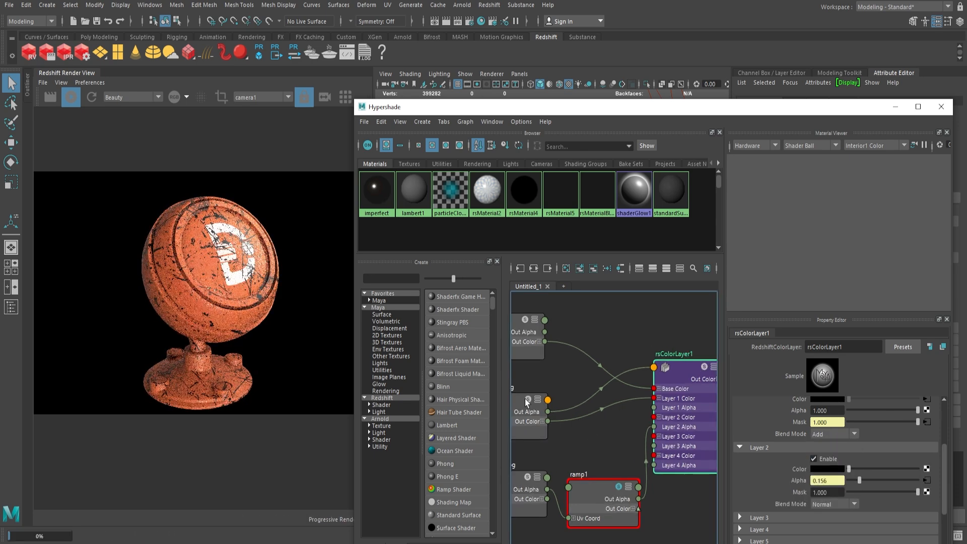
Select the logouv2.png file texture and turn off its Invert option.
{"action": "left_click", "coordinate": [525, 400]}
{"action": "scroll", "coordinate": [835, 497], "scroll_direction": "down", "scroll_amount": 1}
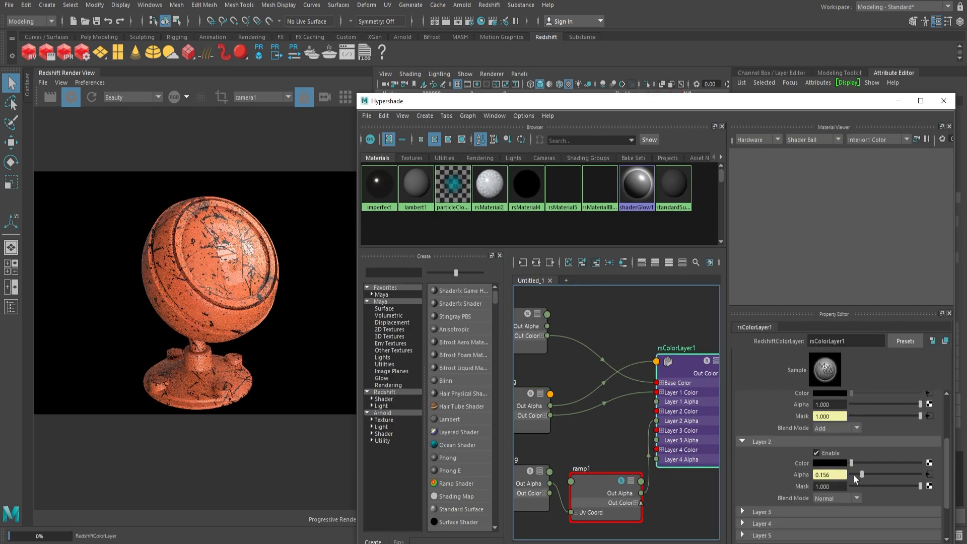
{"action": "left_click", "coordinate": [538, 400]}
Set the Layer 1 and Layer 2 blend modes of rsColorLayer1 to Multiply, and close Hypershade.
{"action": "scroll", "coordinate": [607, 432], "scroll_direction": "down", "scroll_amount": 2}
{"action": "middle_click_drag", "start_coordinate": [607, 432], "coordinate": [546, 399], "text": "alt"}
{"action": "scroll", "coordinate": [546, 399], "scroll_direction": "up", "scroll_amount": 1}
{"action": "left_click", "coordinate": [613, 379]}
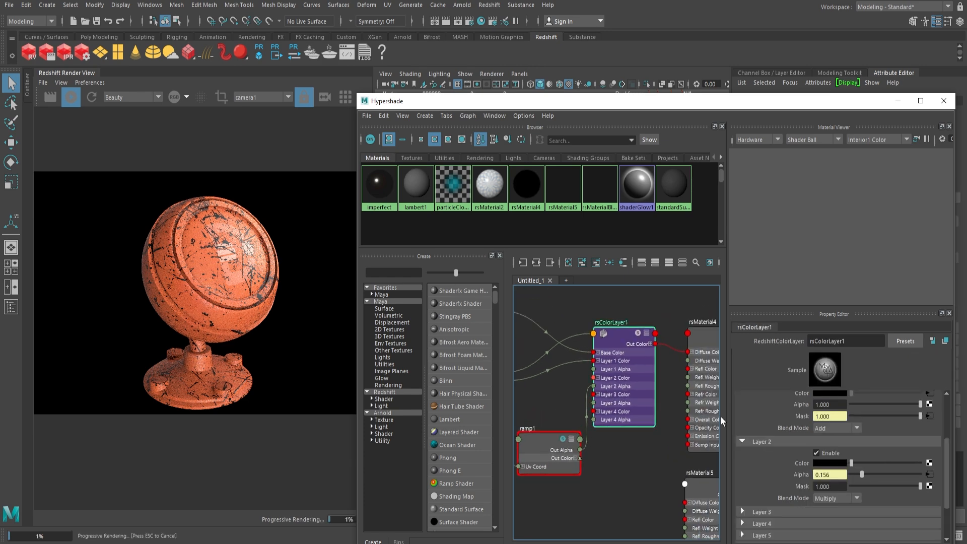
{"action": "left_click", "coordinate": [779, 513]}
{"action": "left_click", "coordinate": [835, 427]}
{"action": "left_click", "coordinate": [831, 471]}
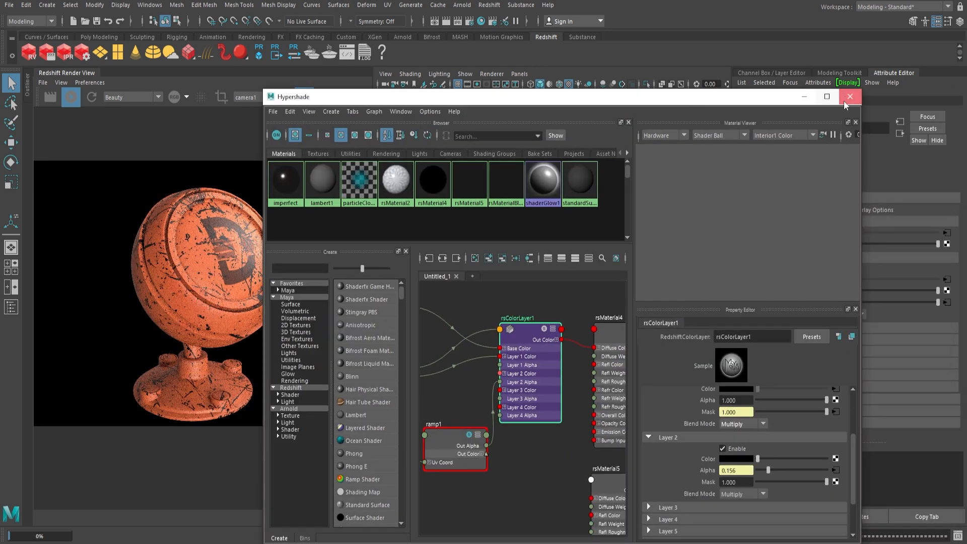
{"action": "left_click", "coordinate": [849, 98]}
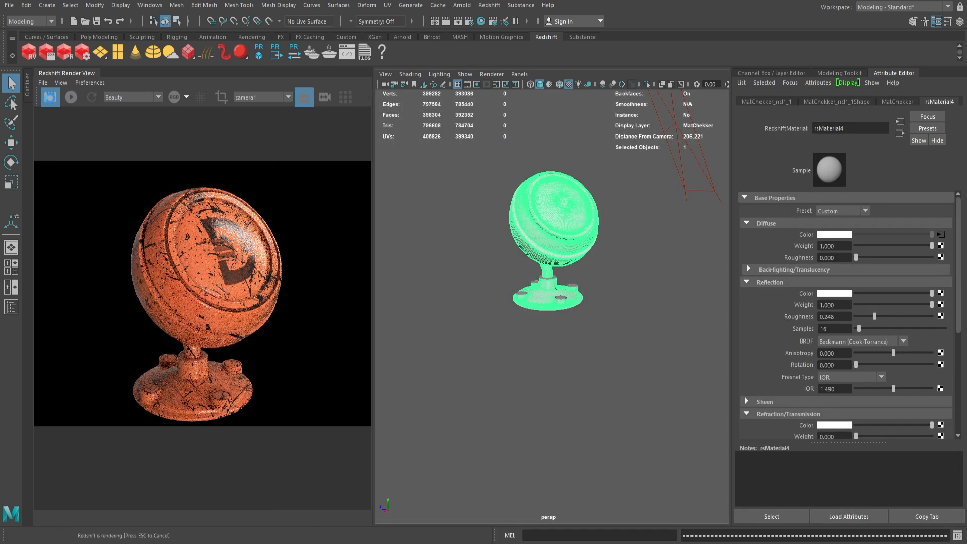